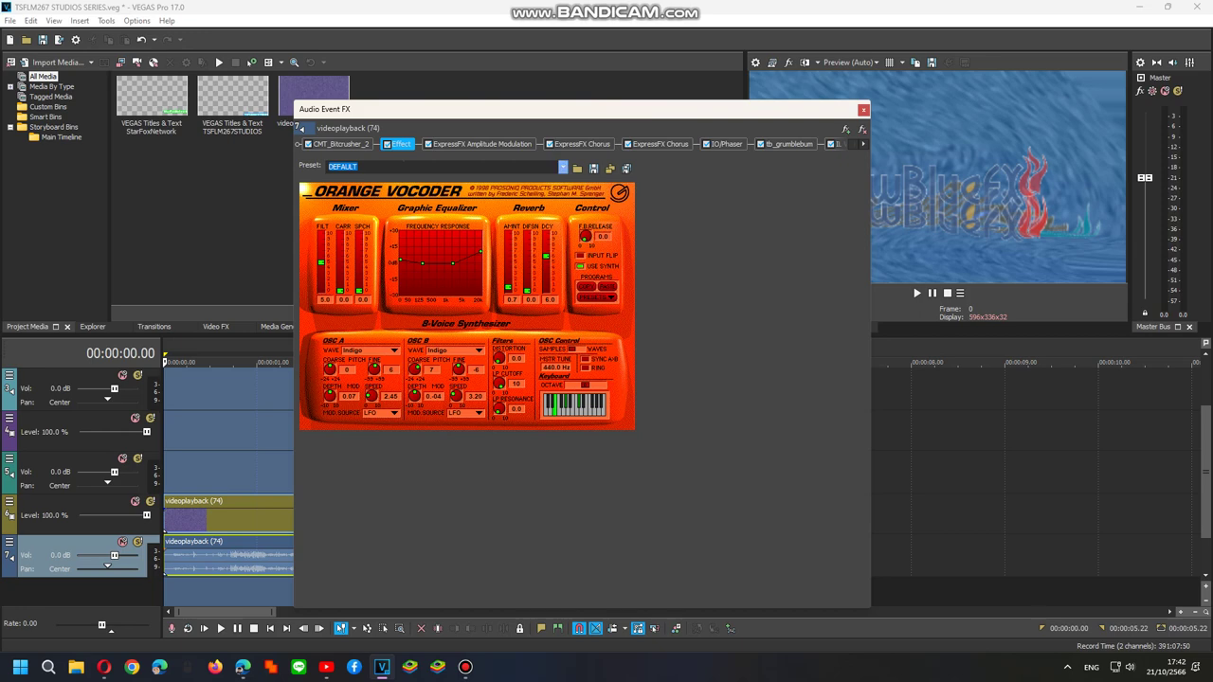
Apply the RING MOD VOCODER preset to Orange Vocoder and the Slow modulation preset to ExpressFX Amplitude Modulation.
click(562, 167)
click(360, 260)
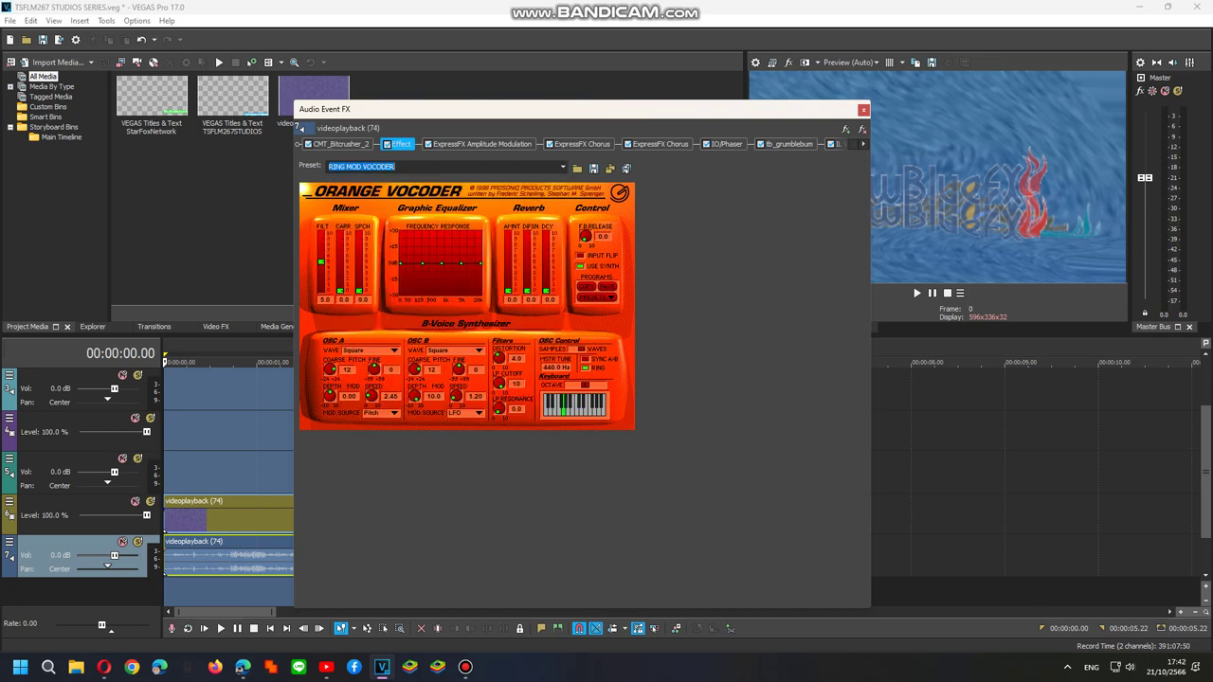
click(482, 145)
click(509, 167)
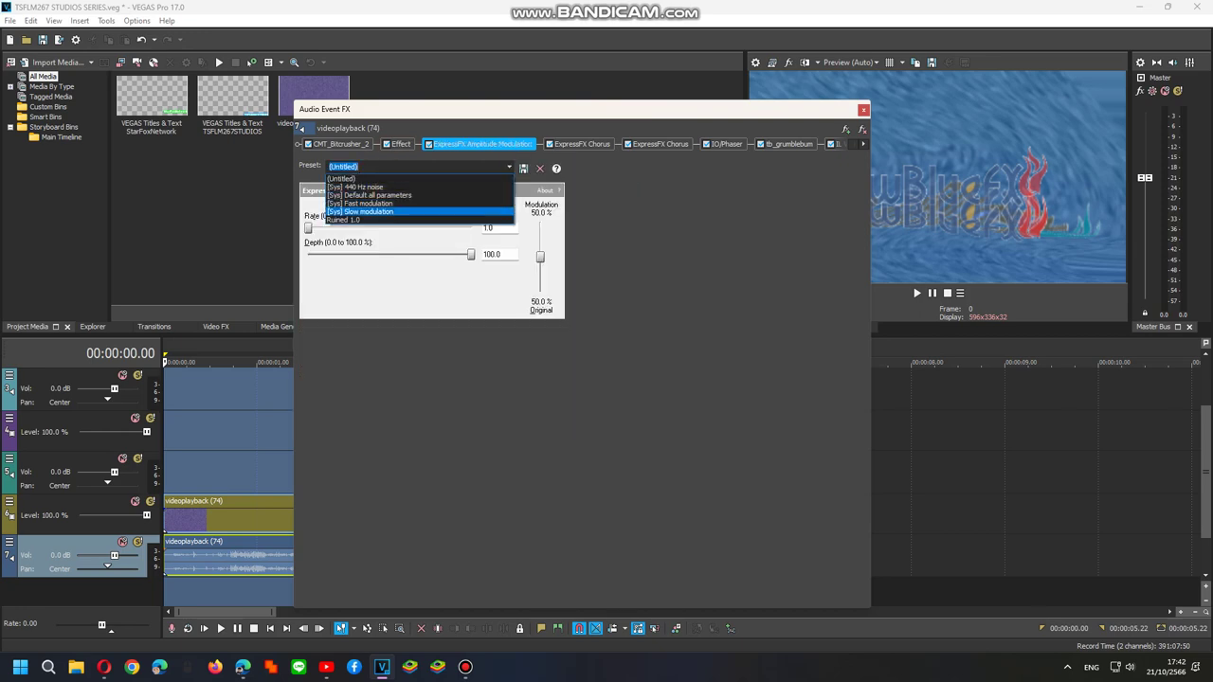
click(360, 211)
Apply the AutoTune preset to the first ExpressFX Chorus and the What Teh X preset to the second one.
click(582, 144)
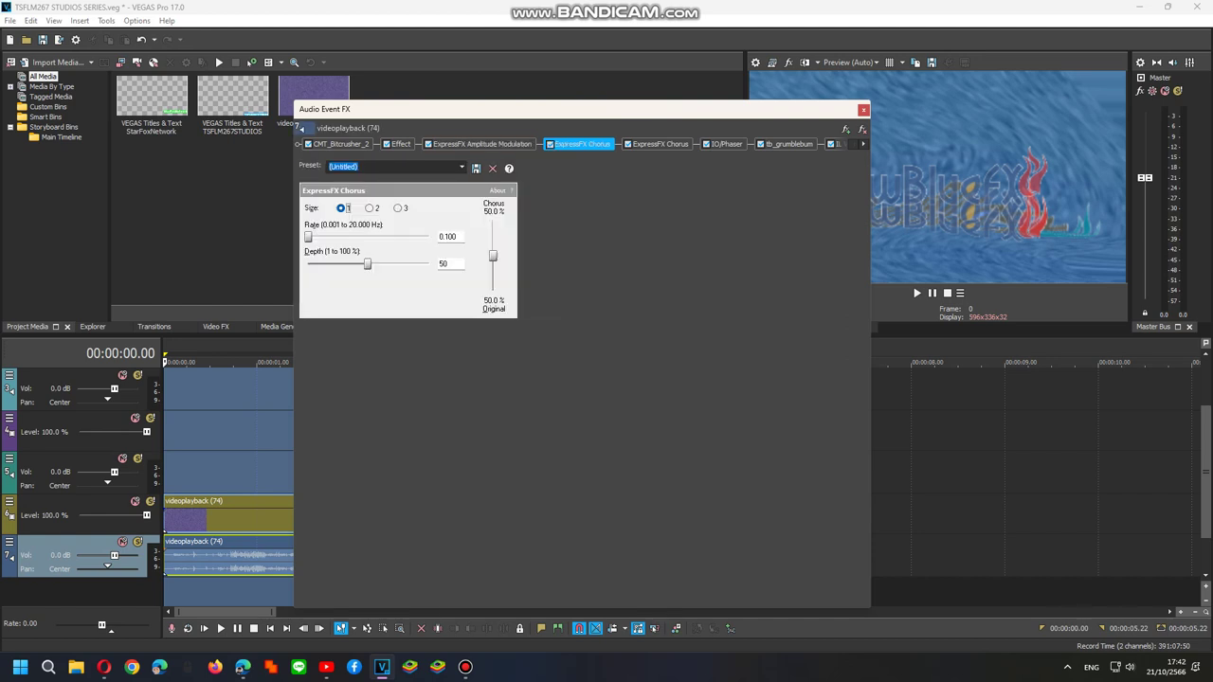
click(726, 190)
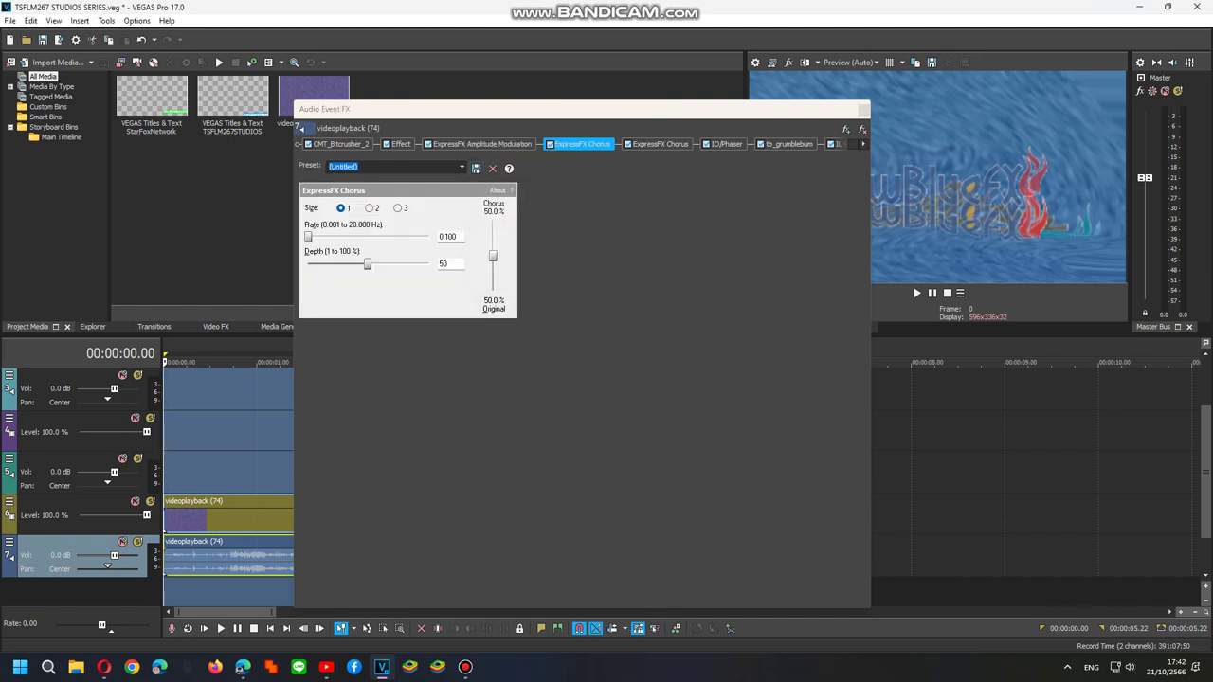
click(461, 167)
click(343, 282)
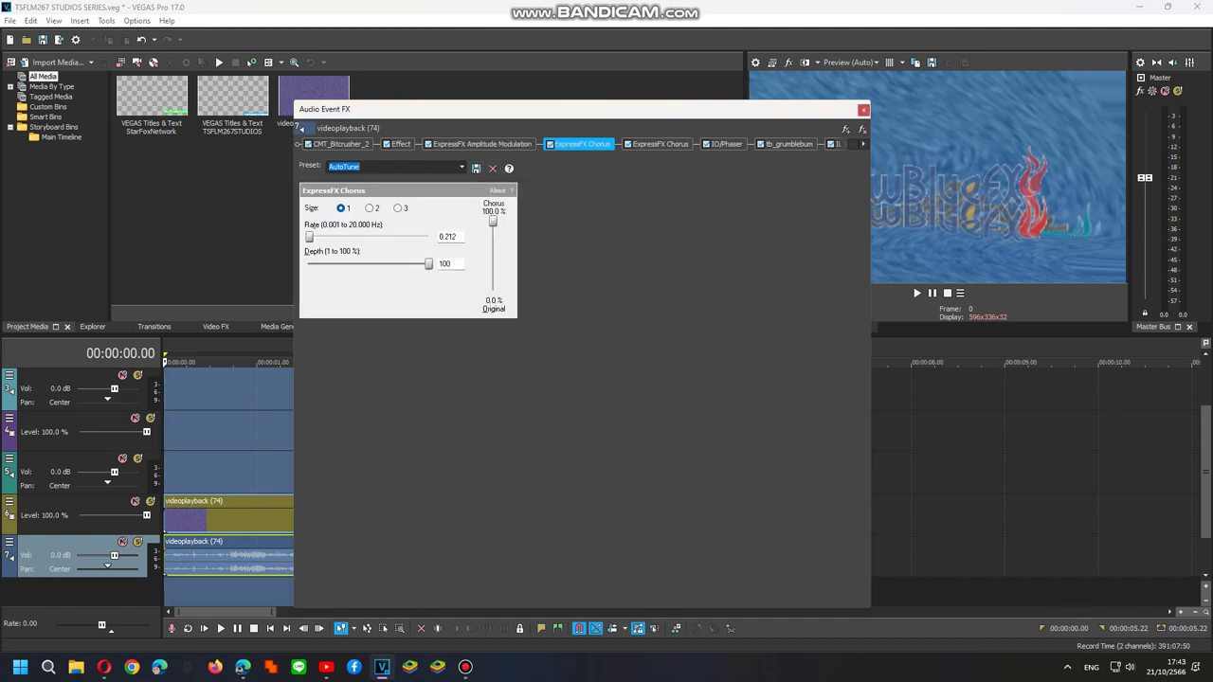
click(659, 144)
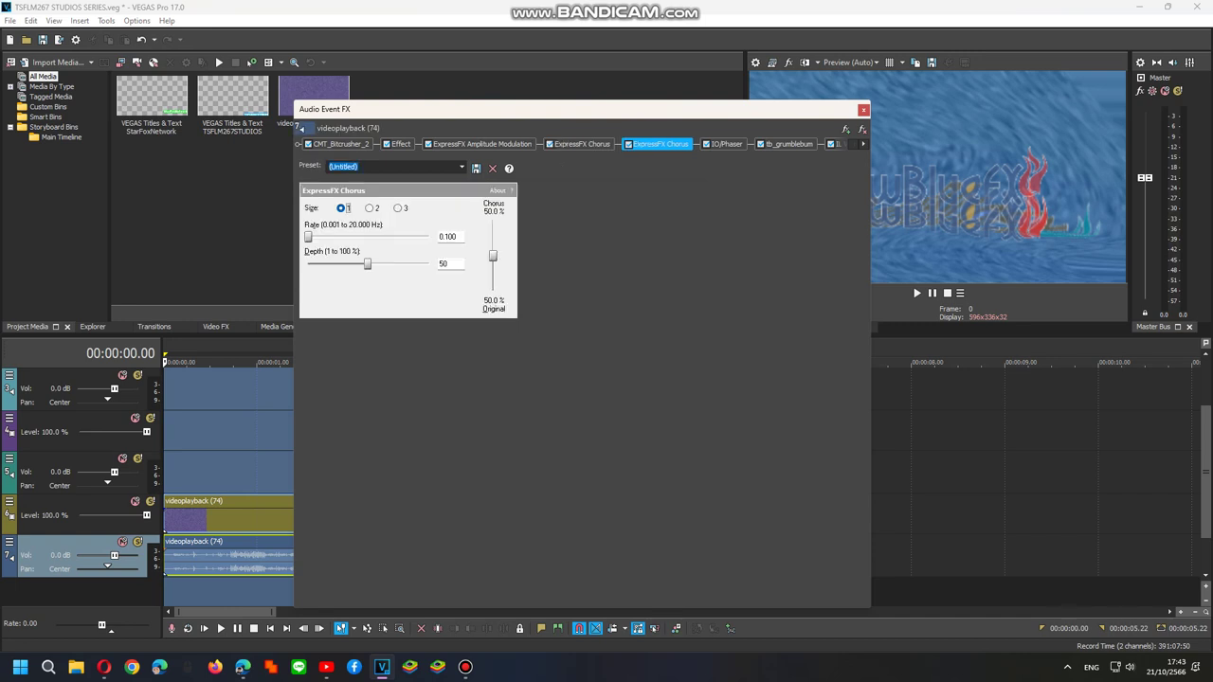
click(462, 167)
click(346, 302)
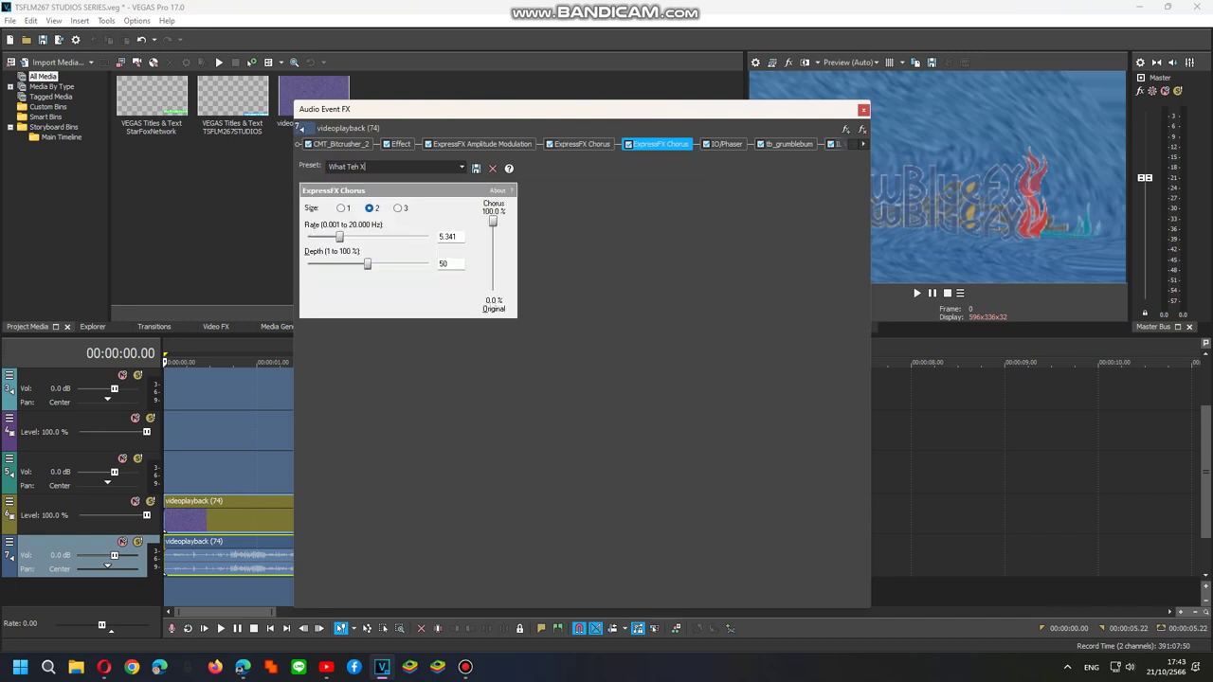
Load the 1 minute preset in the IO/Phaser effect of the audio event's chain.
click(723, 144)
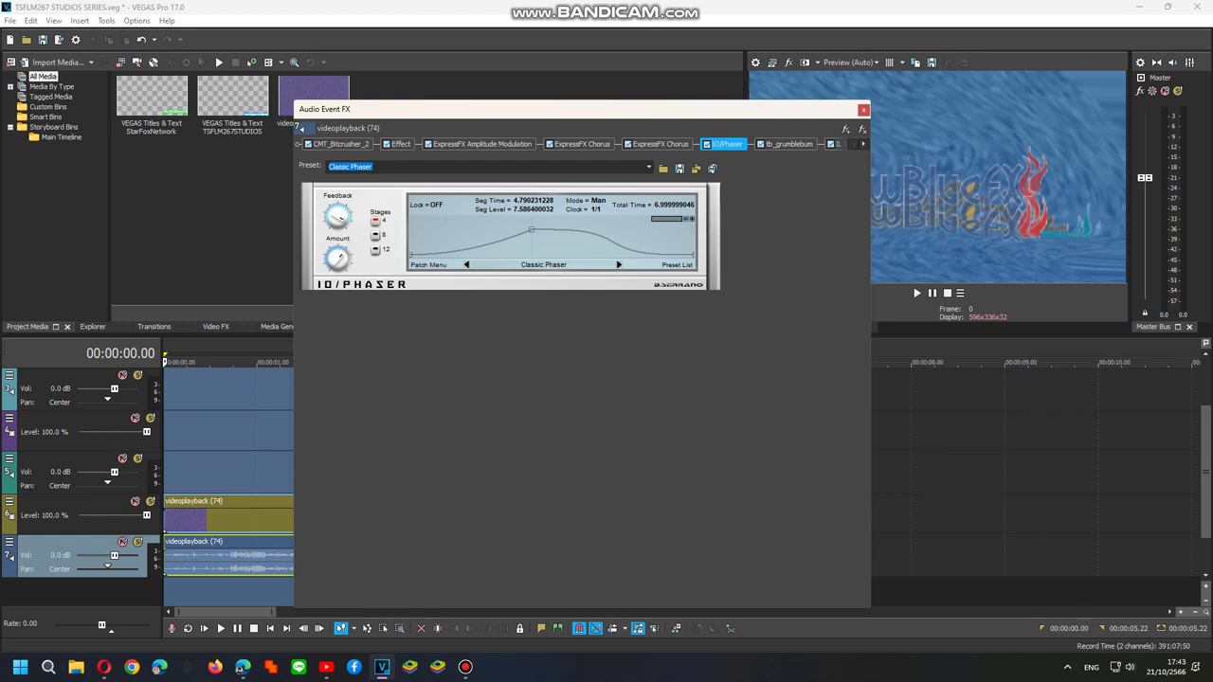
click(649, 167)
click(487, 227)
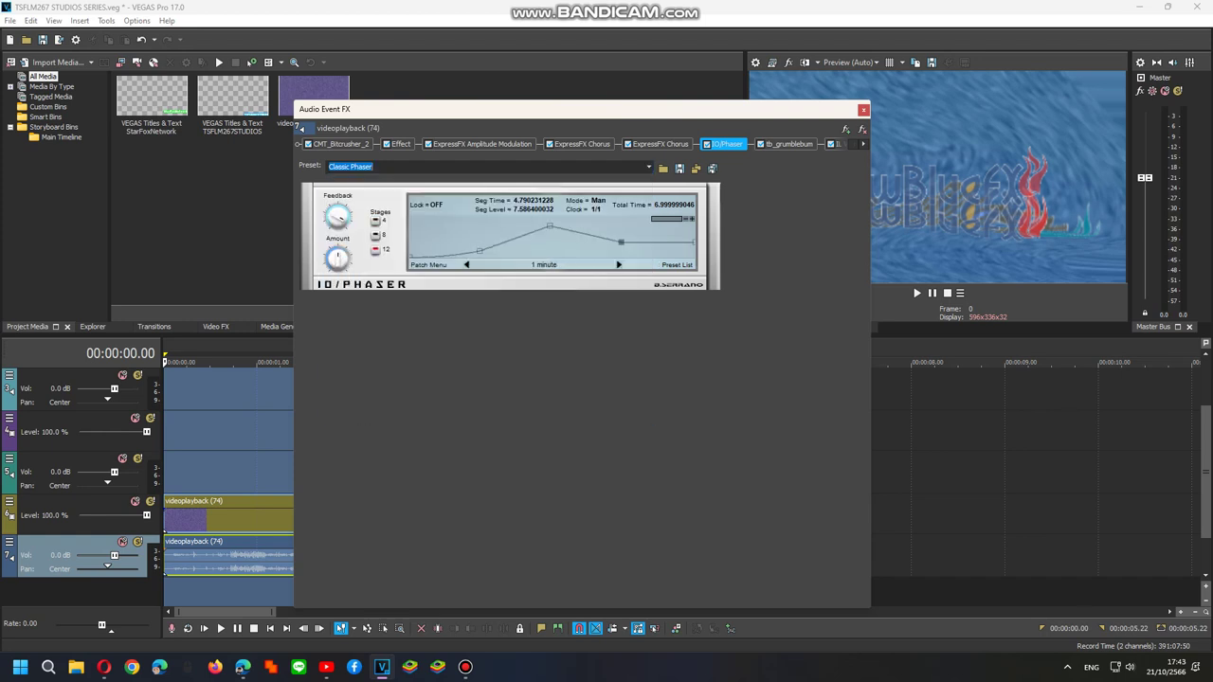
Load the Elderly preset in the IL Vocodex effect at the end of the chain.
click(786, 144)
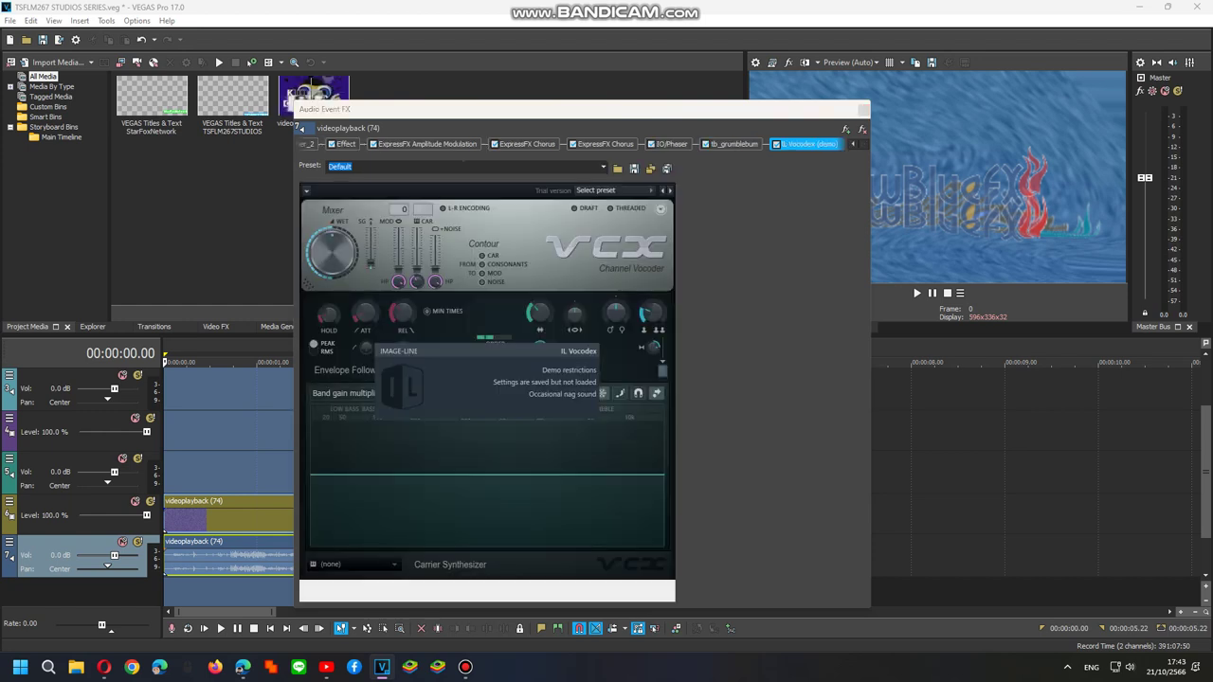
click(595, 190)
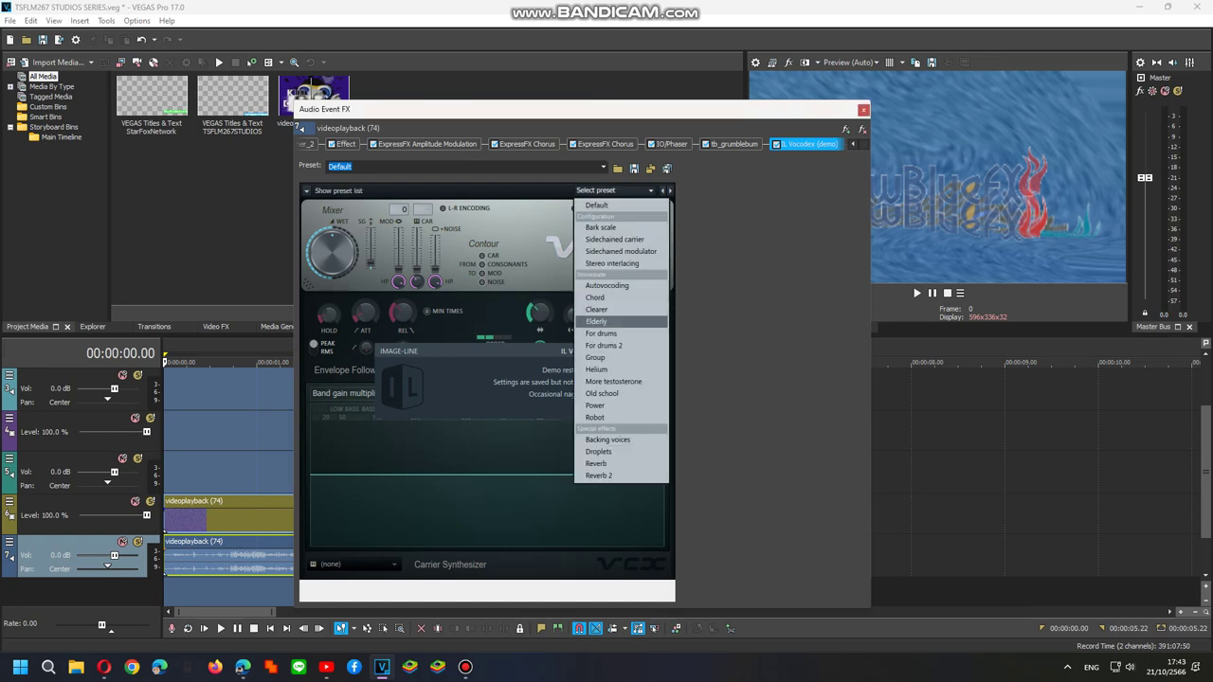
click(616, 321)
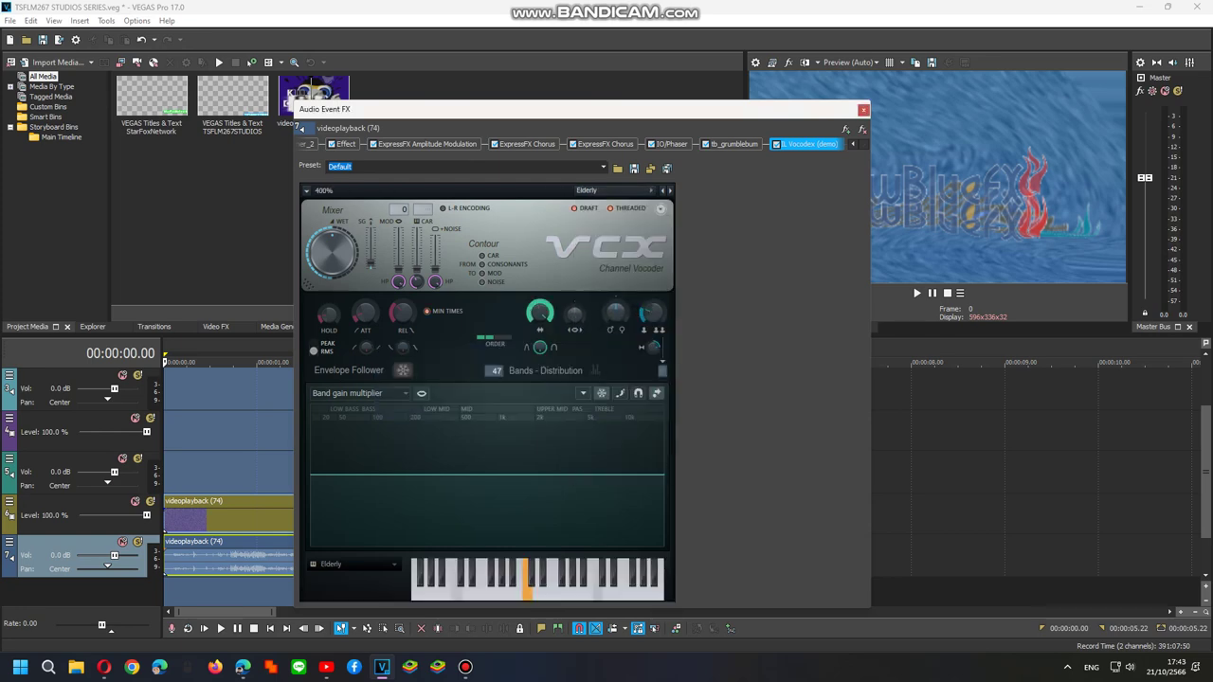
Try the Machine 2 carrier tone in IL Vocodex and play the project to hear it.
click(356, 564)
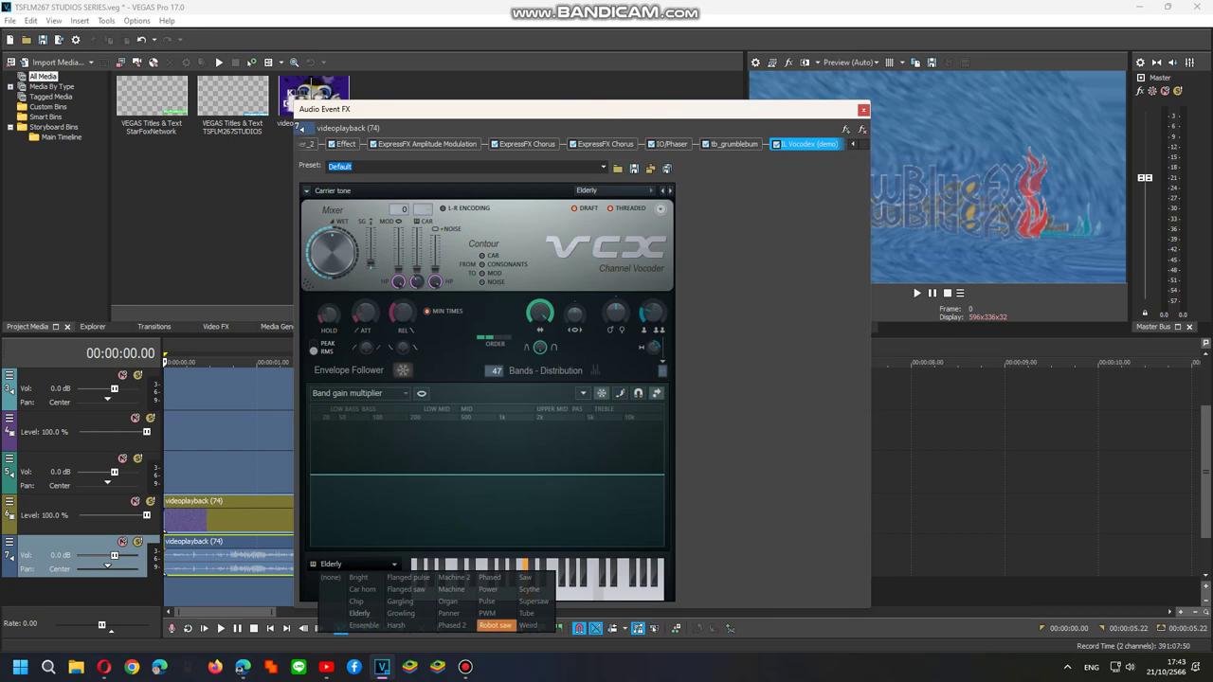
click(453, 577)
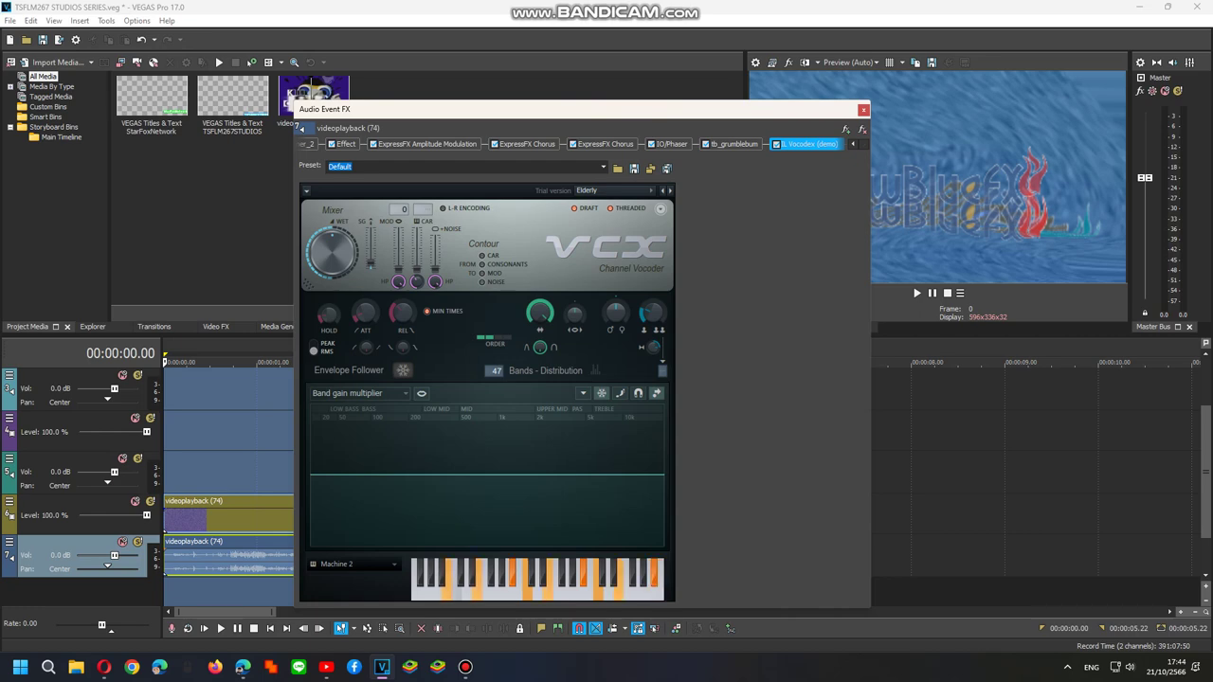
click(266, 472)
key(space)
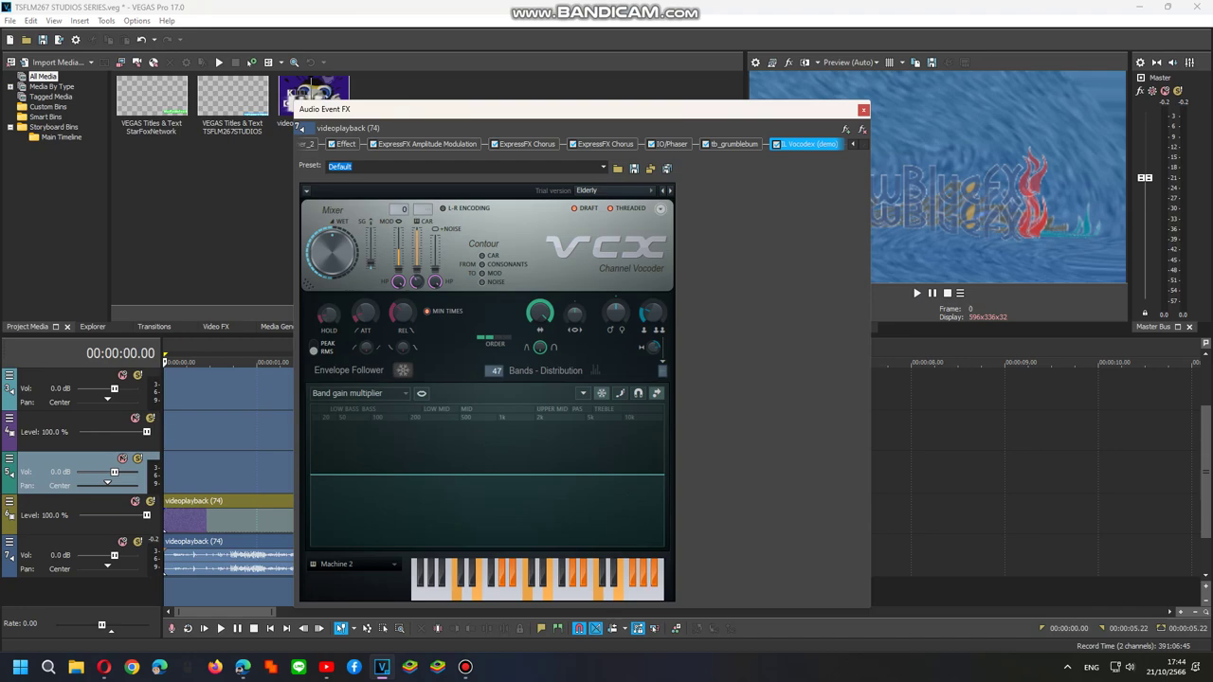
key(space)
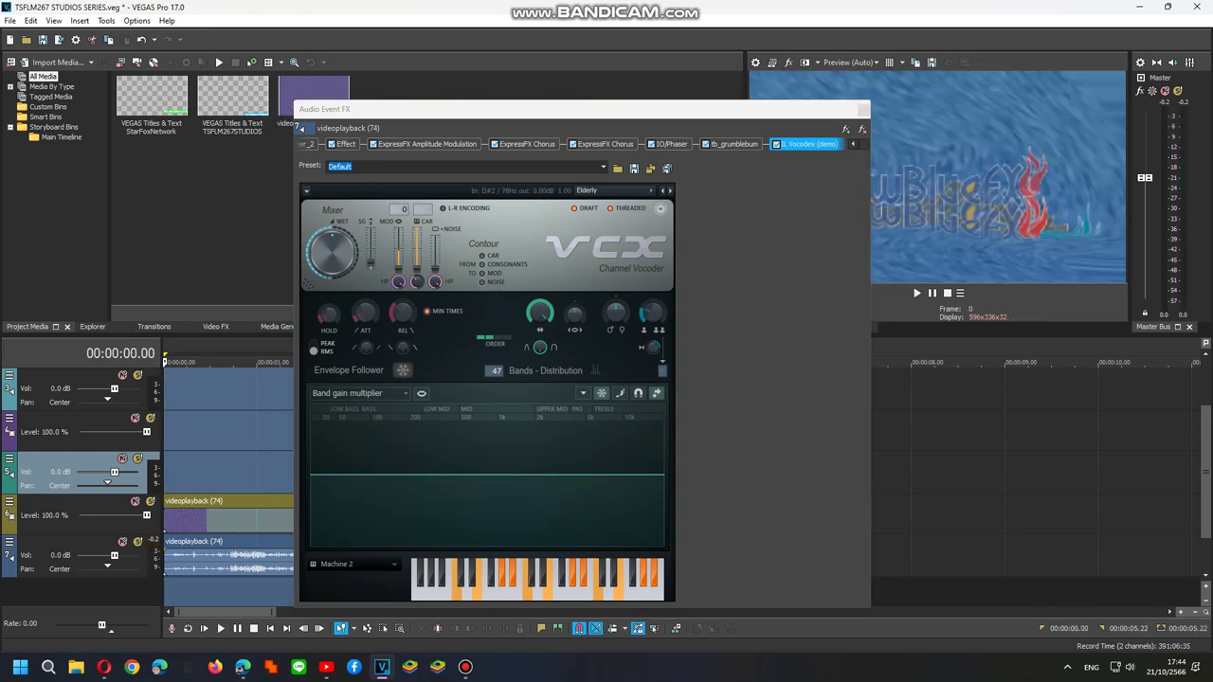
Try the Ensemble and Panner carrier tones in IL Vocodex while playing the project.
click(352, 564)
click(366, 627)
click(76, 427)
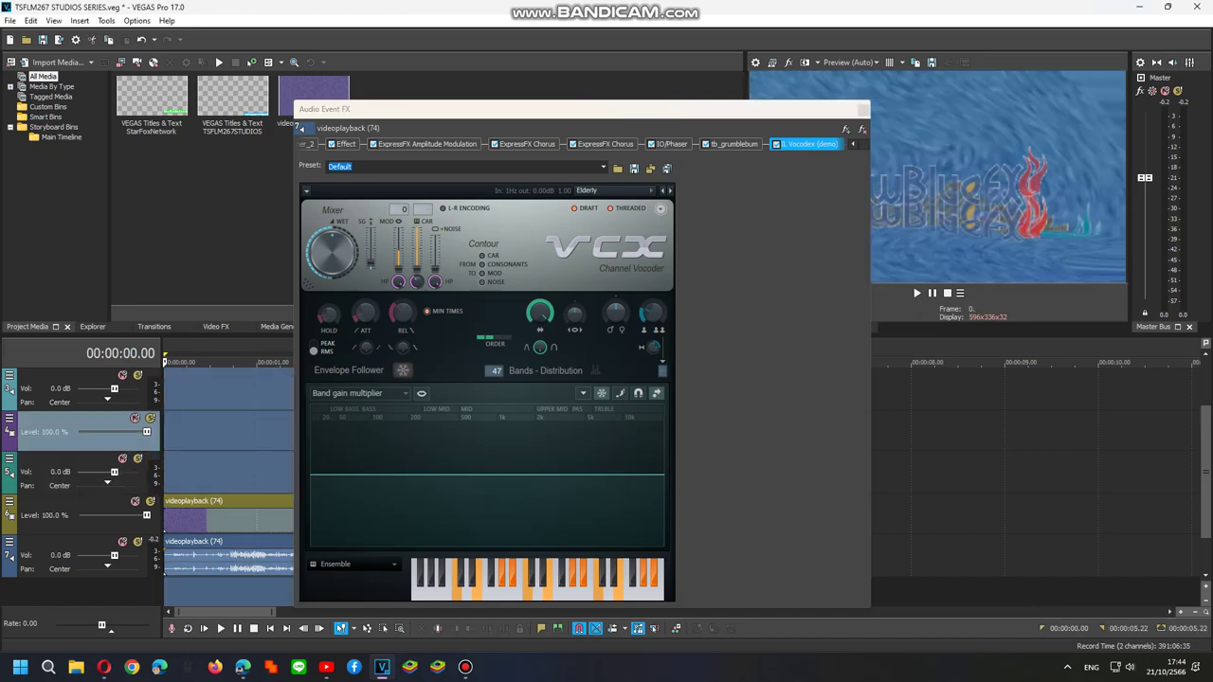
key(space)
click(353, 564)
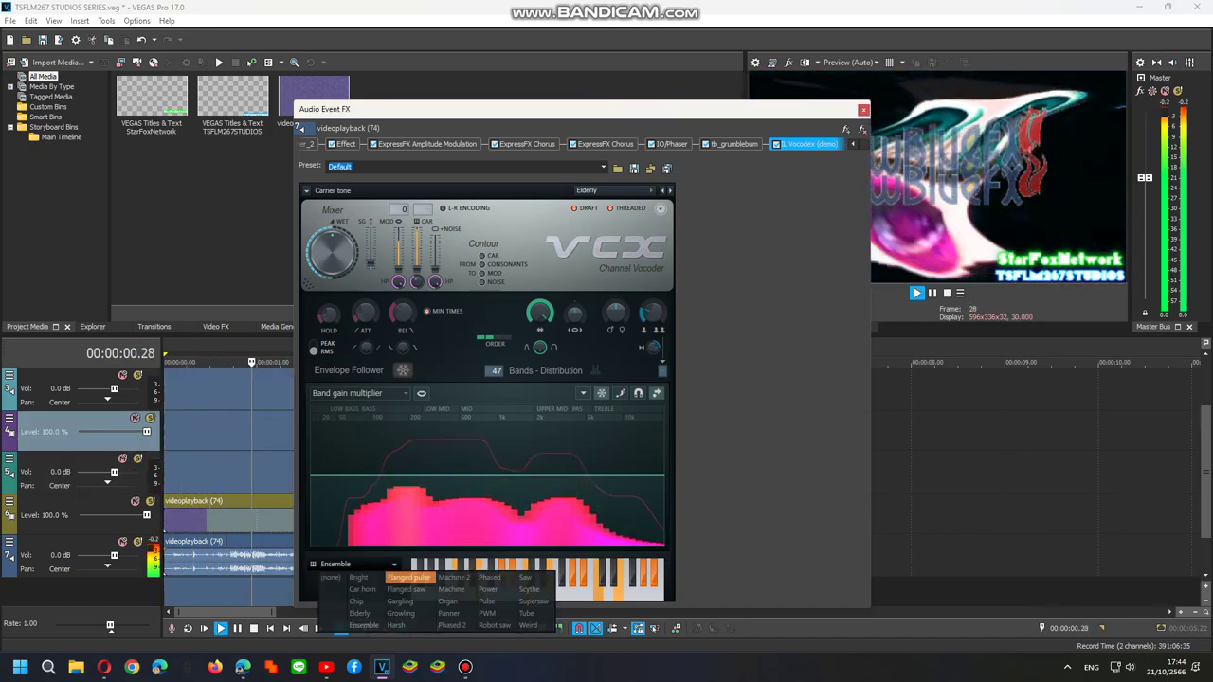
click(449, 613)
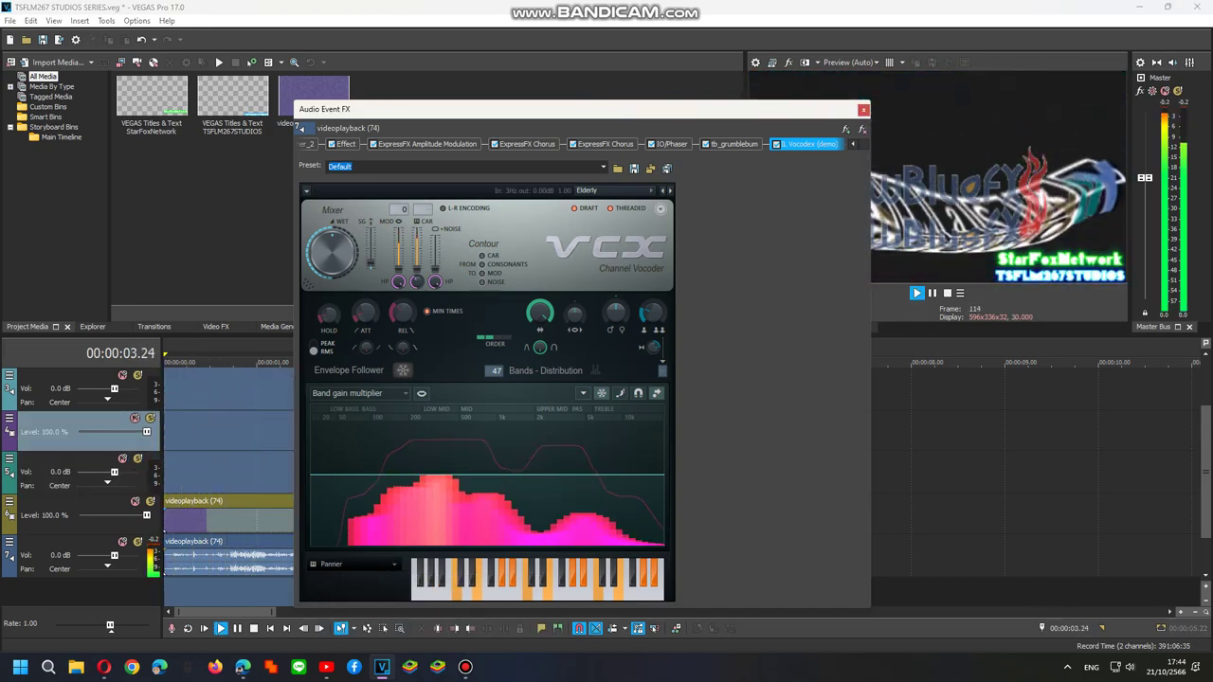
Try the Machine and Scythe carrier tones in IL Vocodex while playing the project.
click(353, 564)
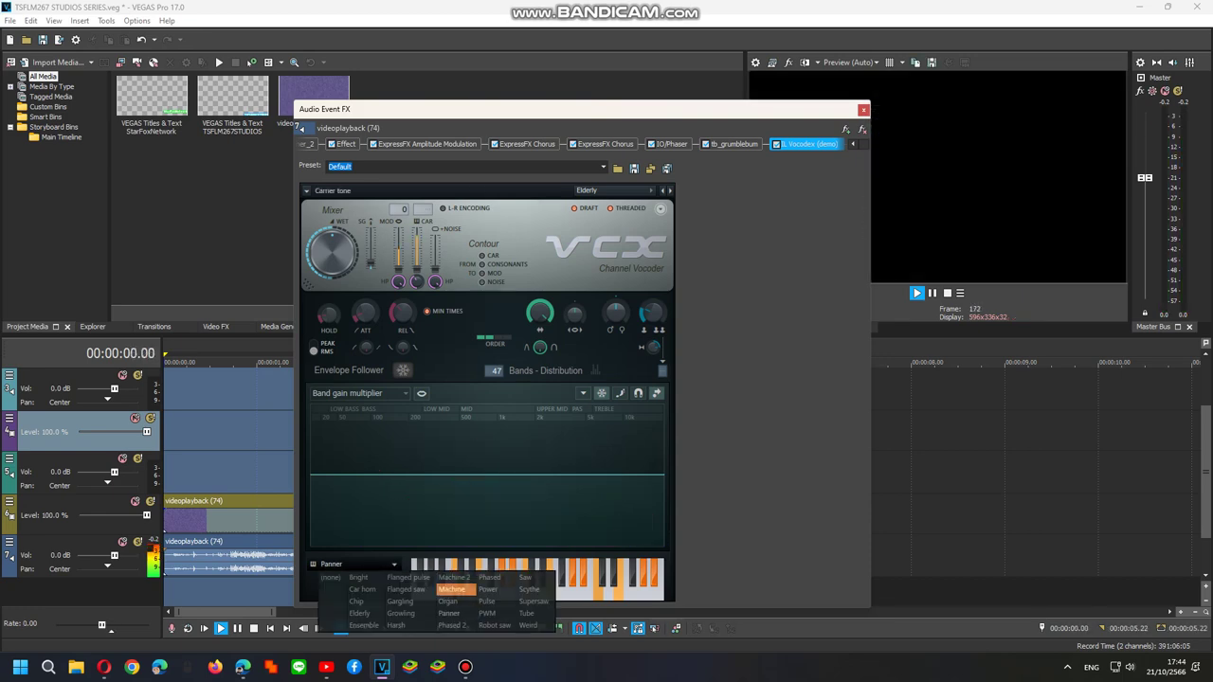
click(455, 590)
key(space)
click(353, 564)
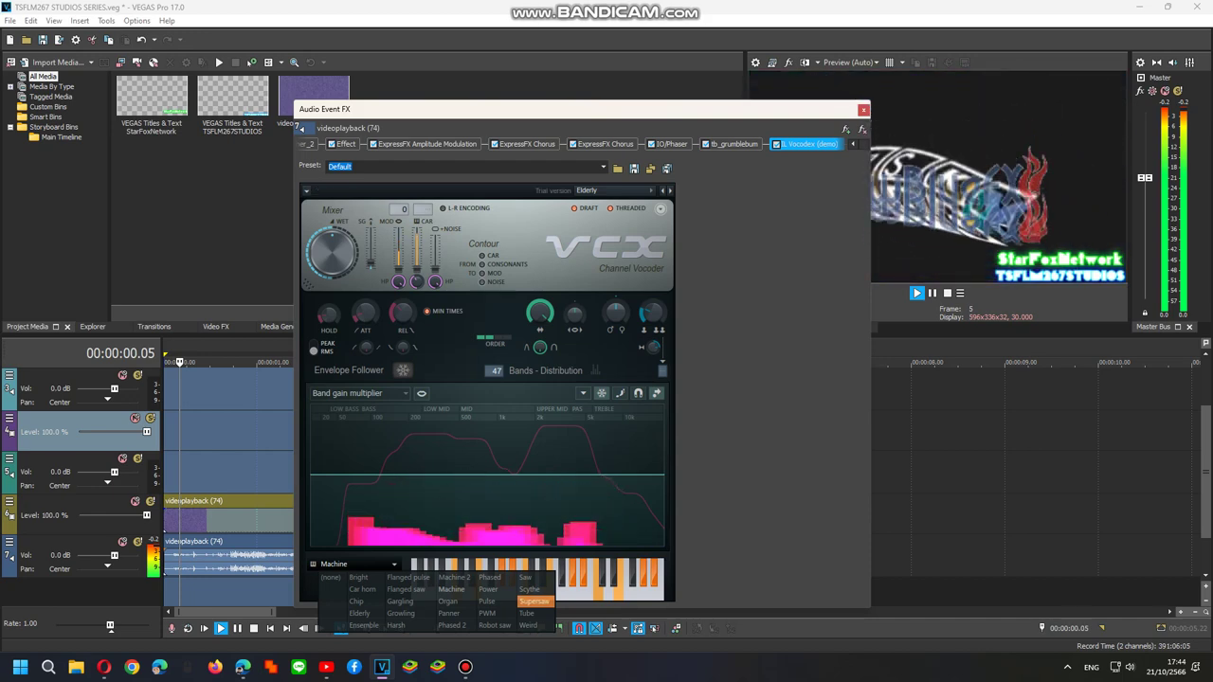
click(529, 589)
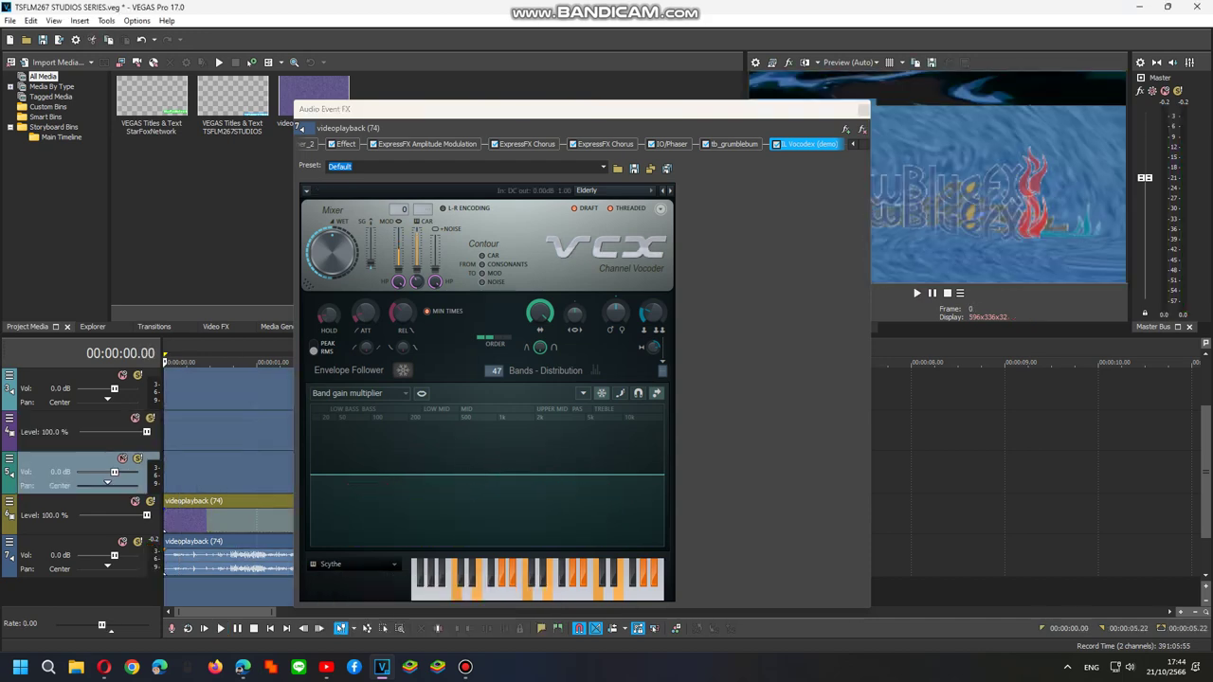
Switch the IL Vocodex carrier tone back to Machine 2 and play the project again.
click(353, 564)
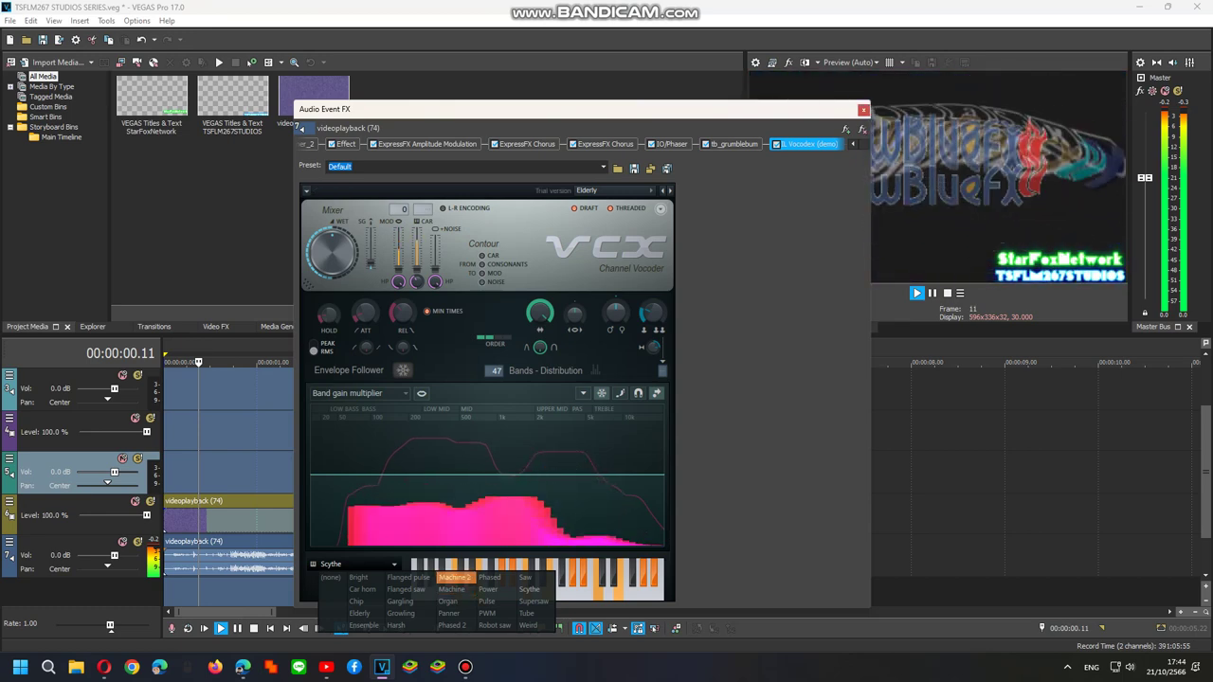
click(455, 577)
double_click(228, 555)
key(space)
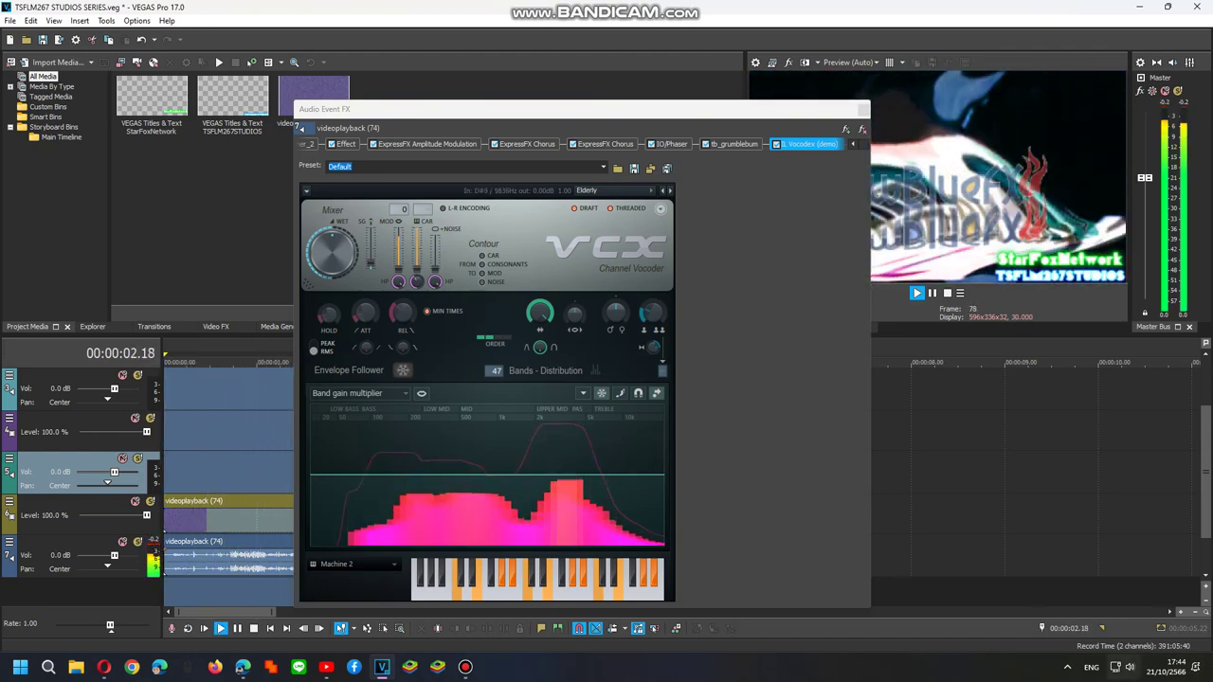
click(1123, 667)
click(465, 667)
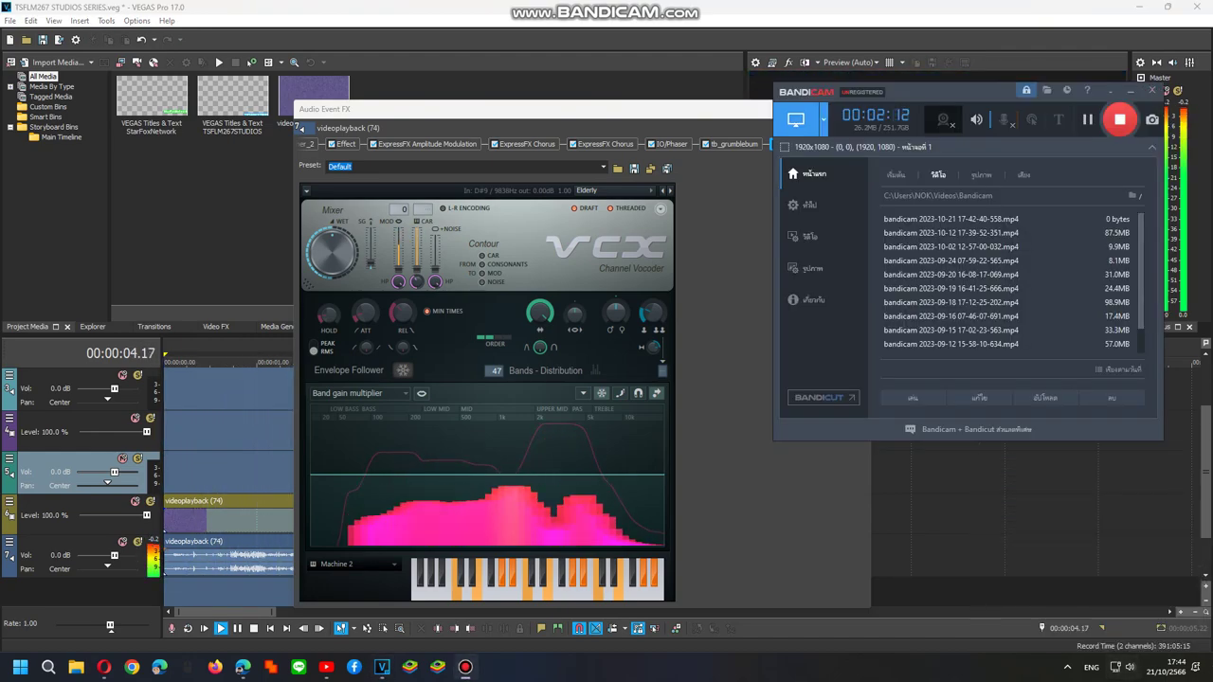
key(alt+Tab)
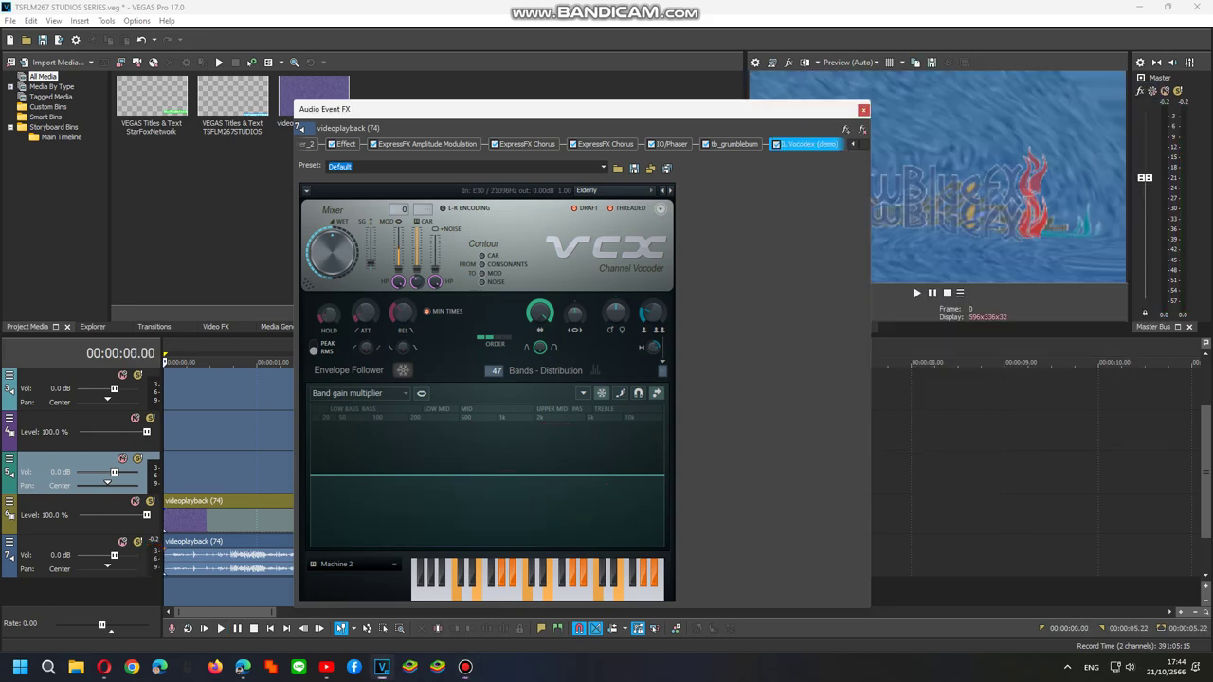
Try the Bright and Flanged saw carrier tones in IL Vocodex, playing the project with each.
click(352, 564)
click(337, 578)
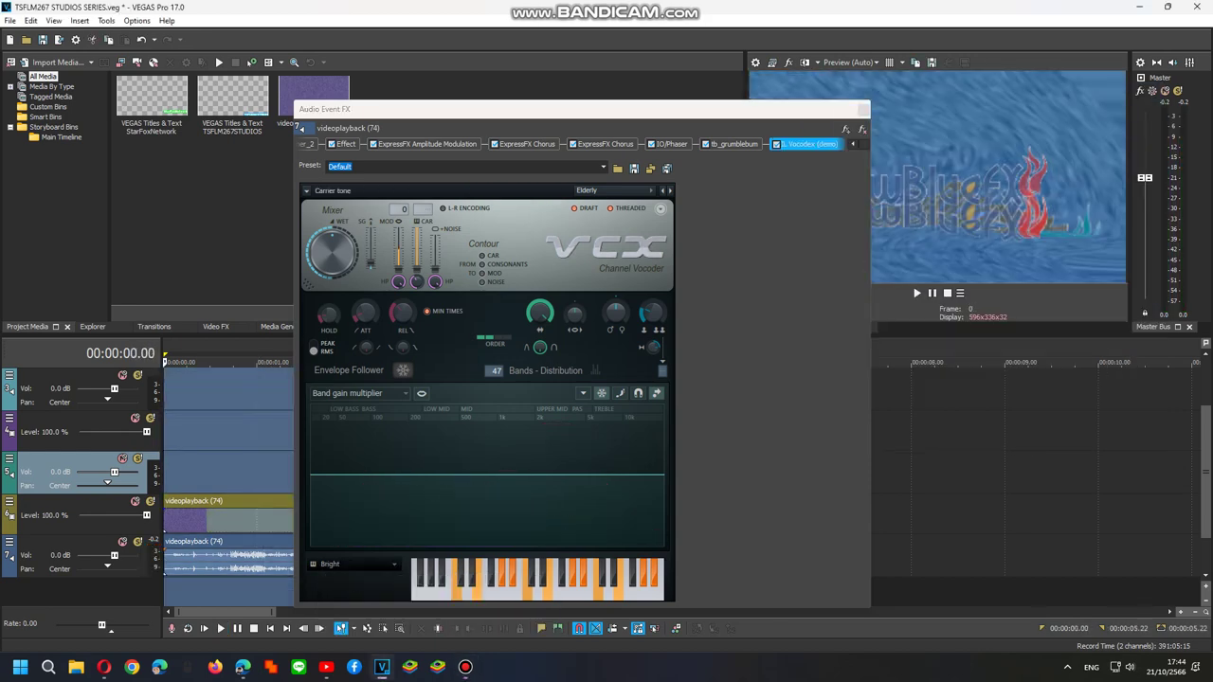
key(space)
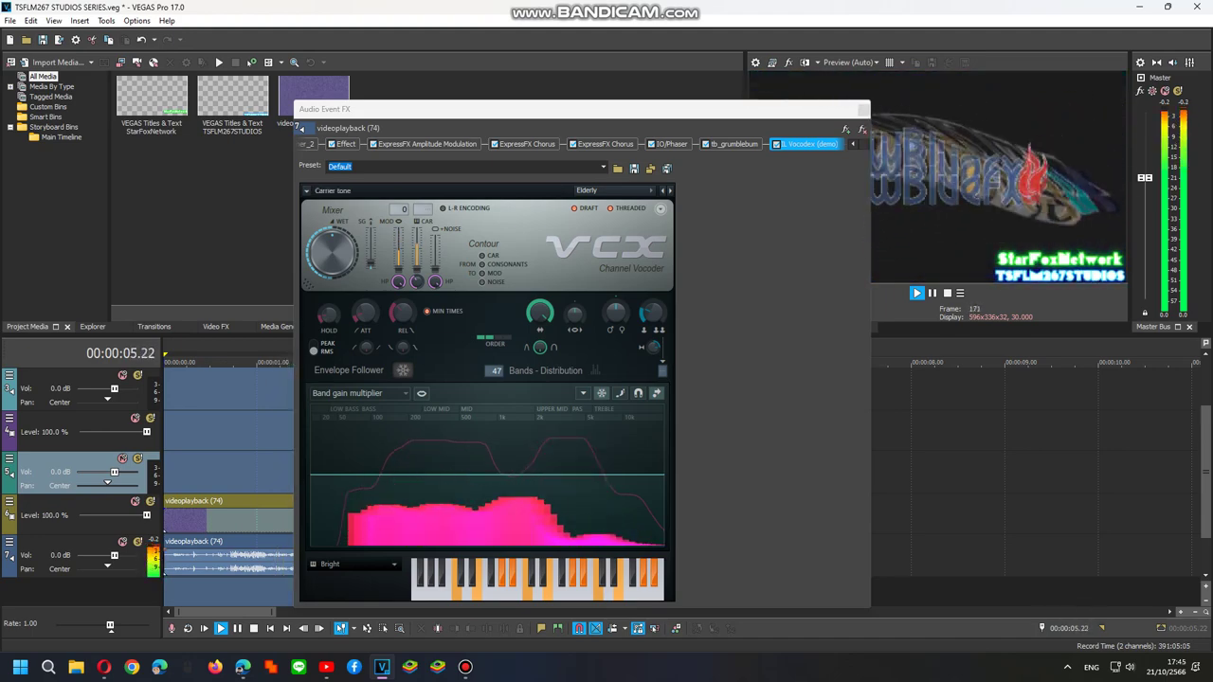
key(space)
click(353, 564)
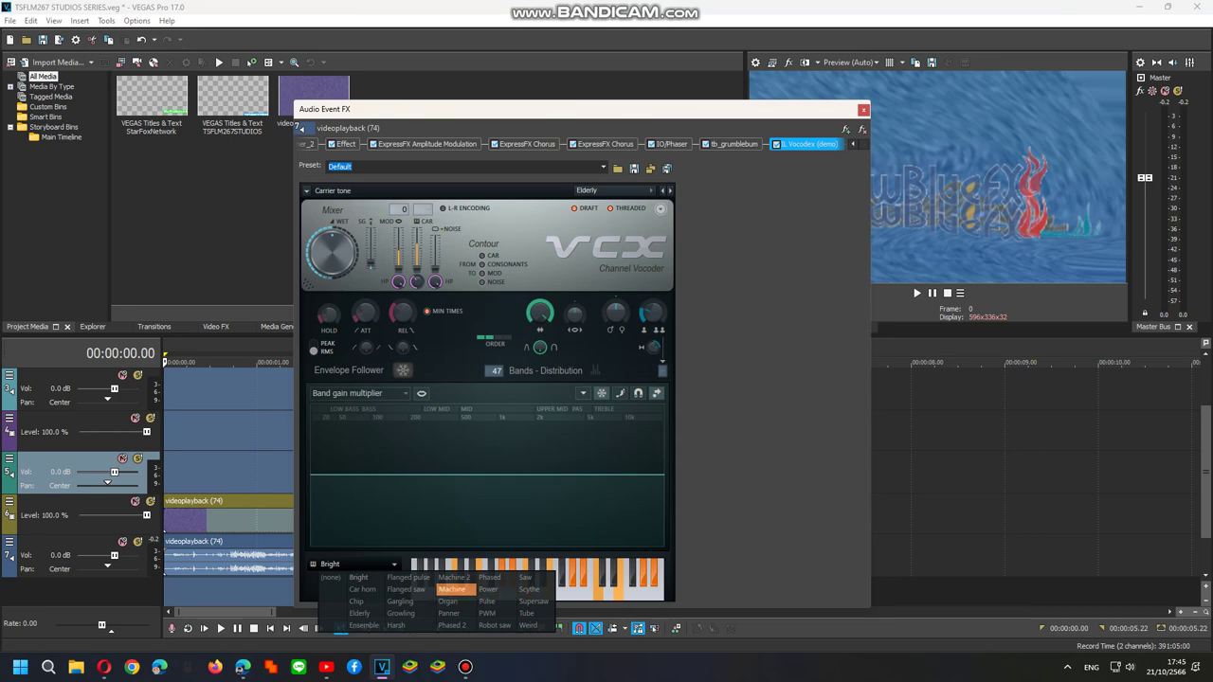
click(408, 589)
key(space)
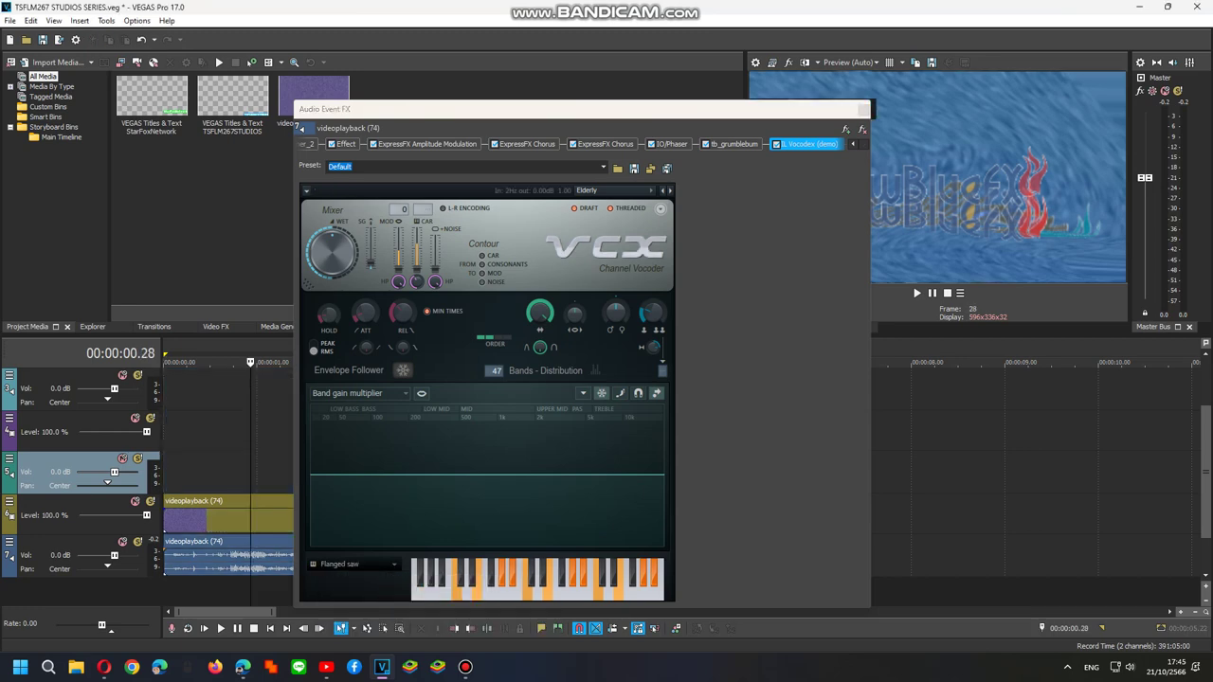
Set the IL Vocodex carrier tone to Power and play the project from the start.
click(352, 564)
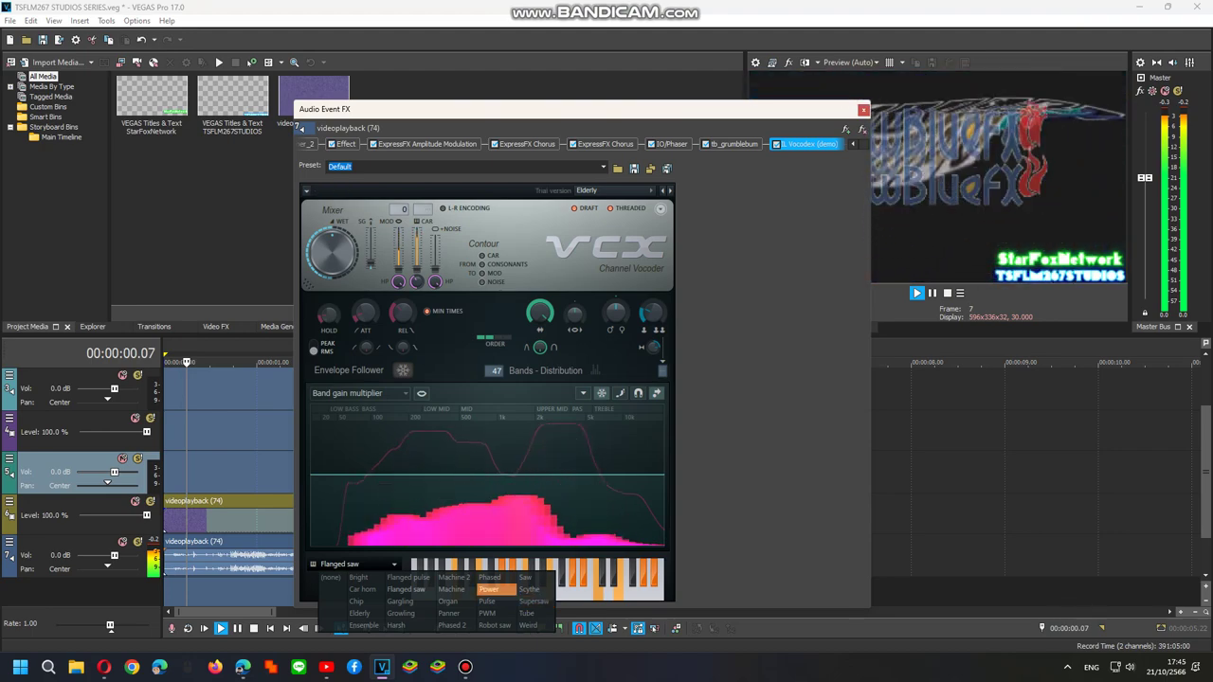
click(489, 589)
key(space)
key(space)
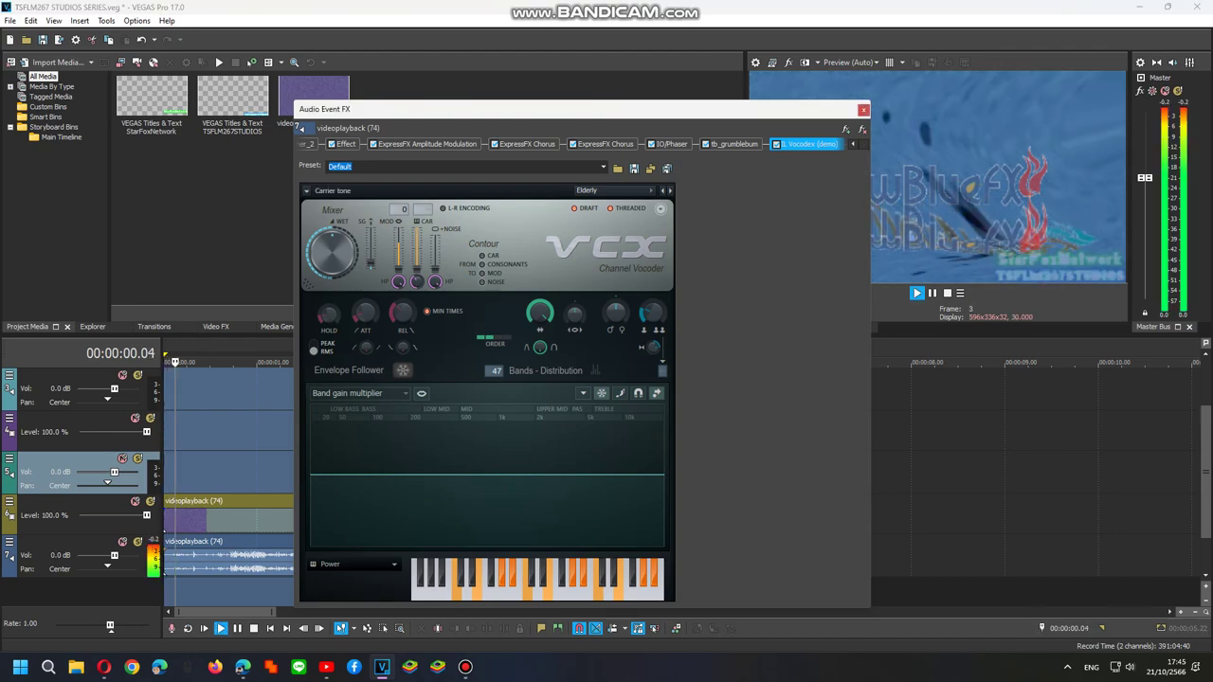
Leave the carrier tone selection without a change and close the Audio Event FX window.
click(356, 564)
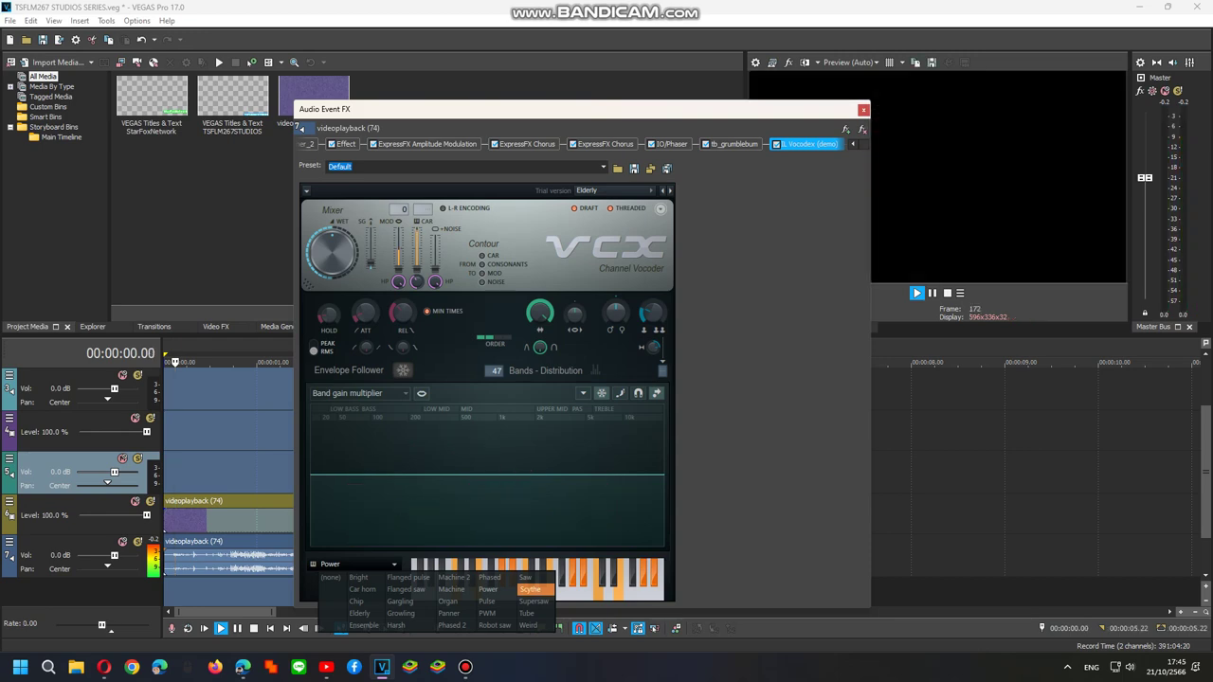
key(Escape)
key(alt+F4)
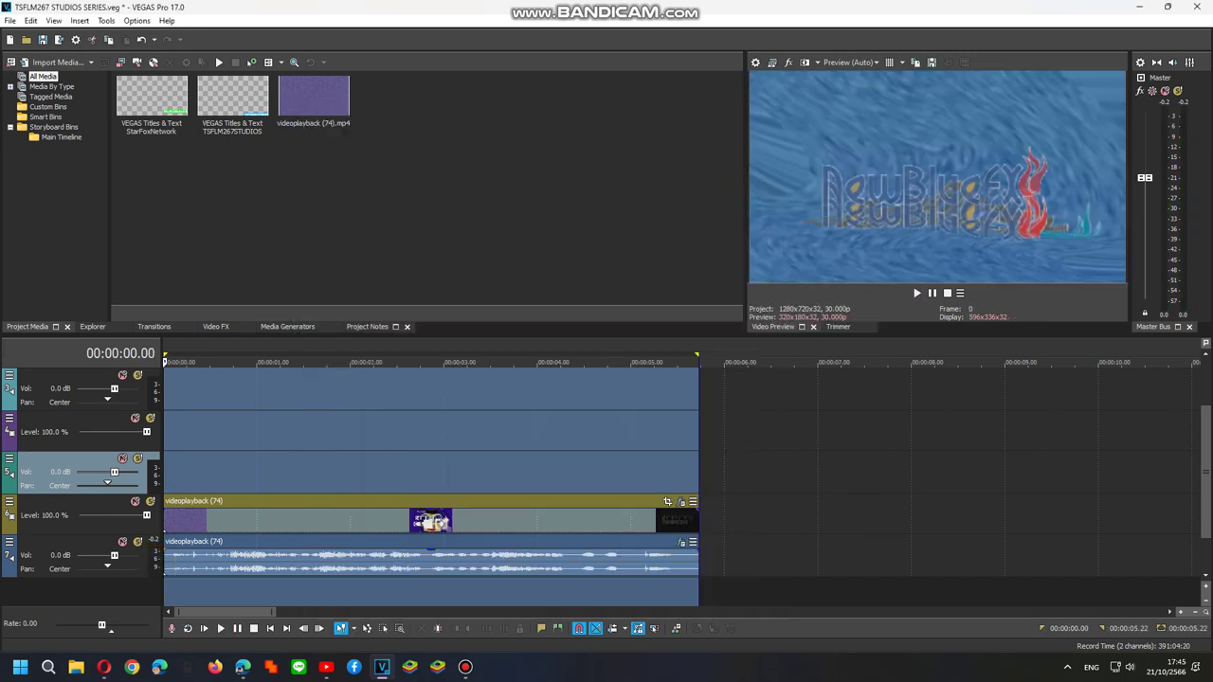
Review the Video Event FX chain of the videoplayback (74) video event, close it unchanged and play the project.
right_click(528, 521)
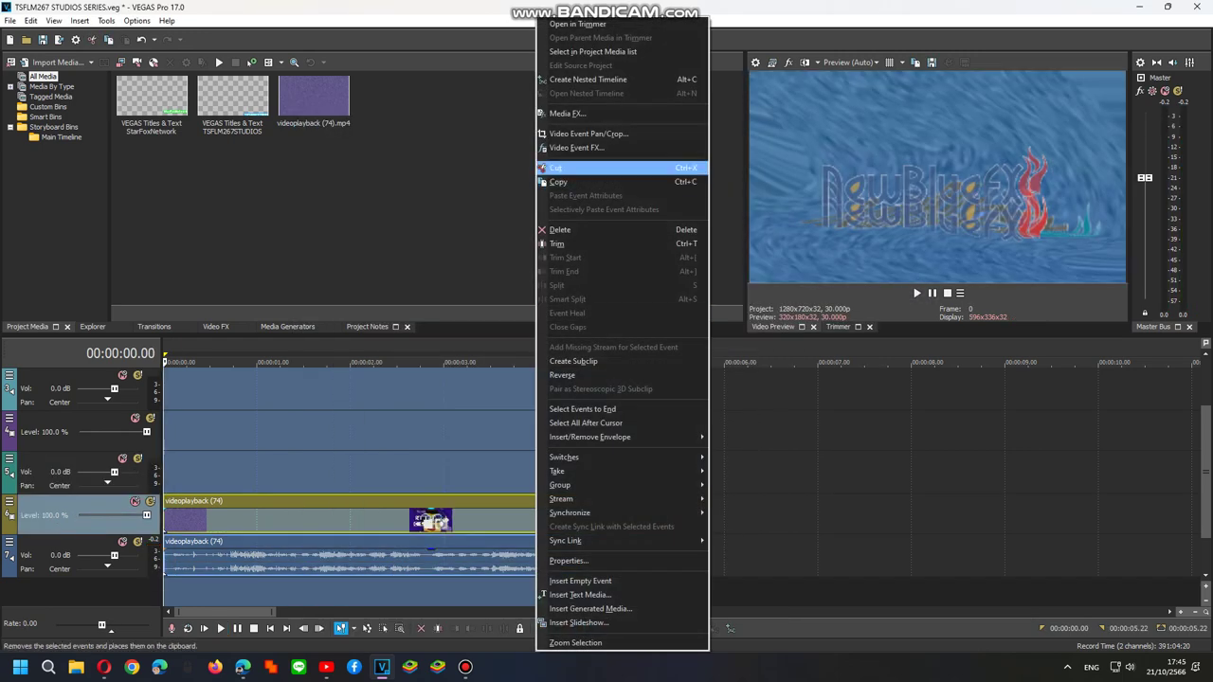
click(607, 148)
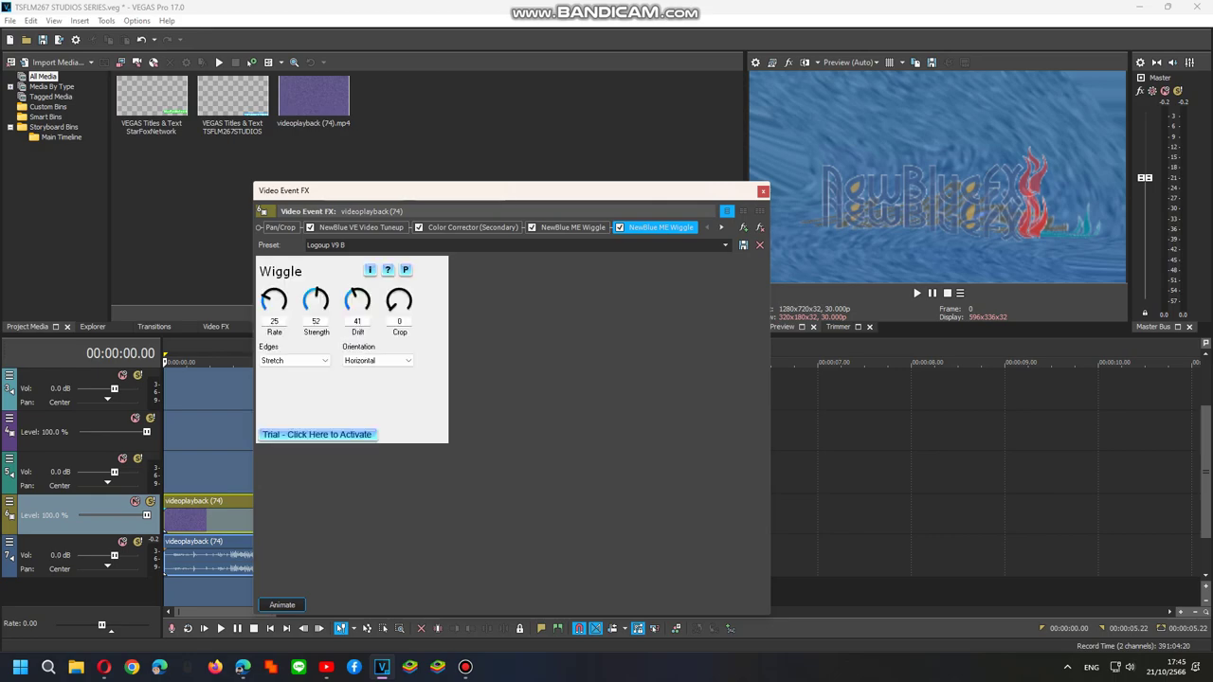
key(alt+F4)
key(space)
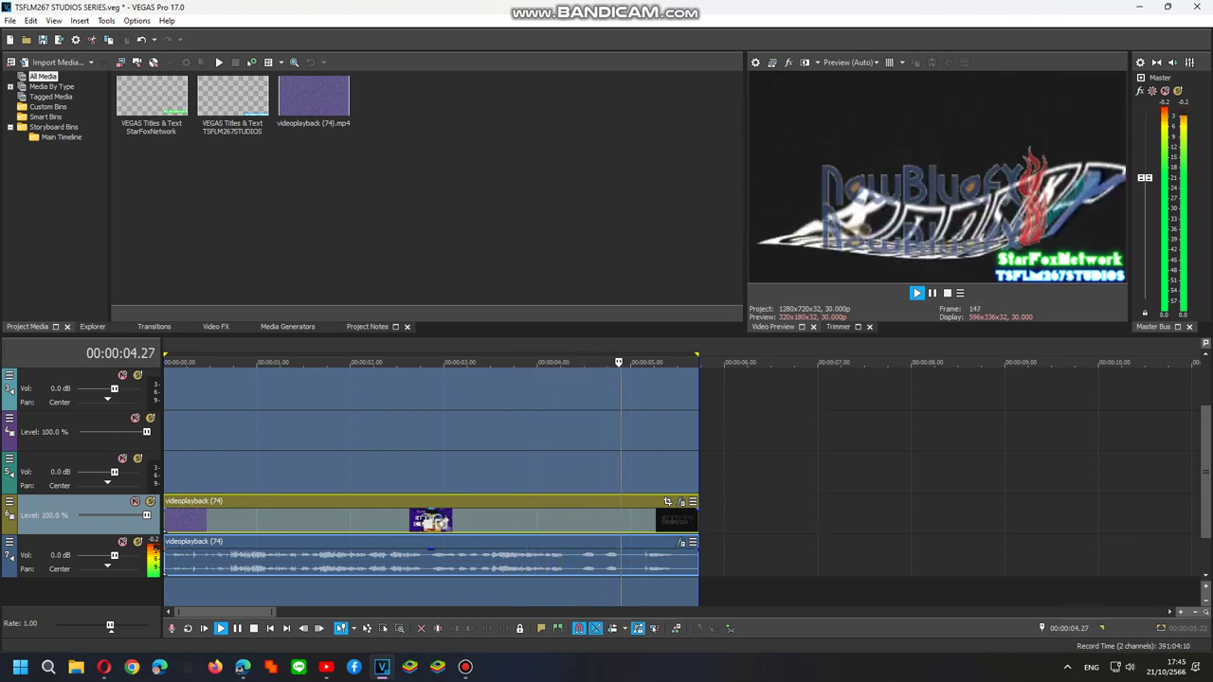
Save the audio event's effect chain on videoplayback (74) as an FX package named Logoup V9 and close the effects window.
right_click(555, 555)
click(595, 210)
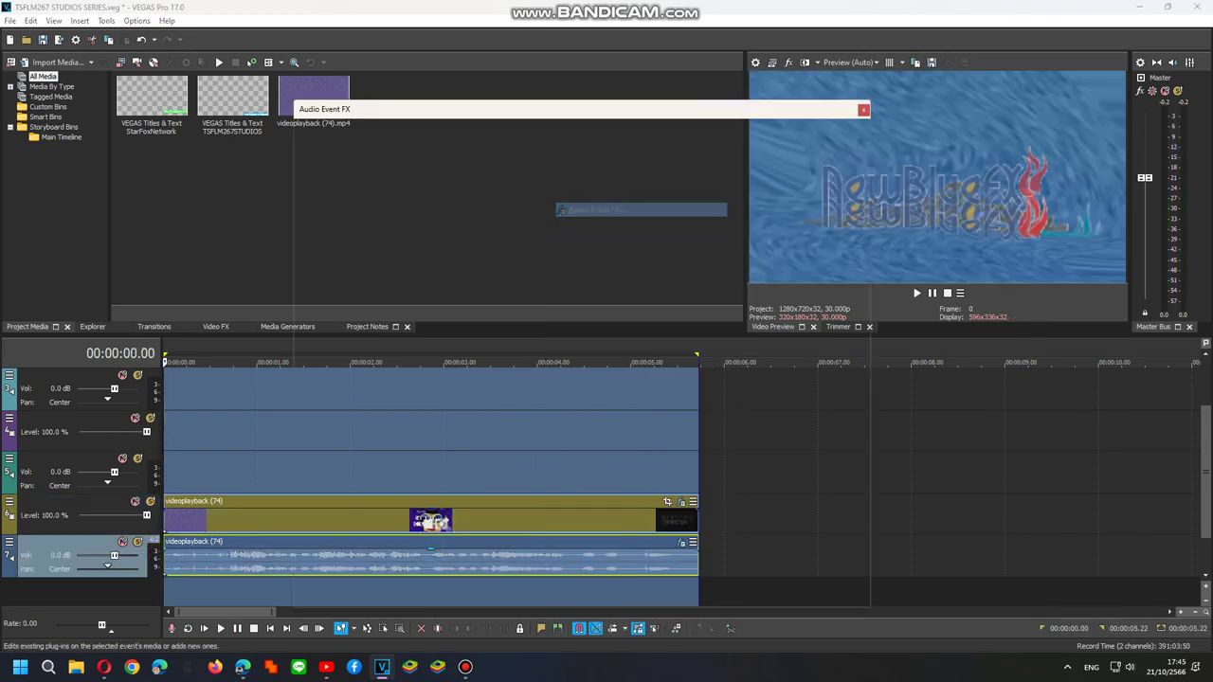
click(846, 128)
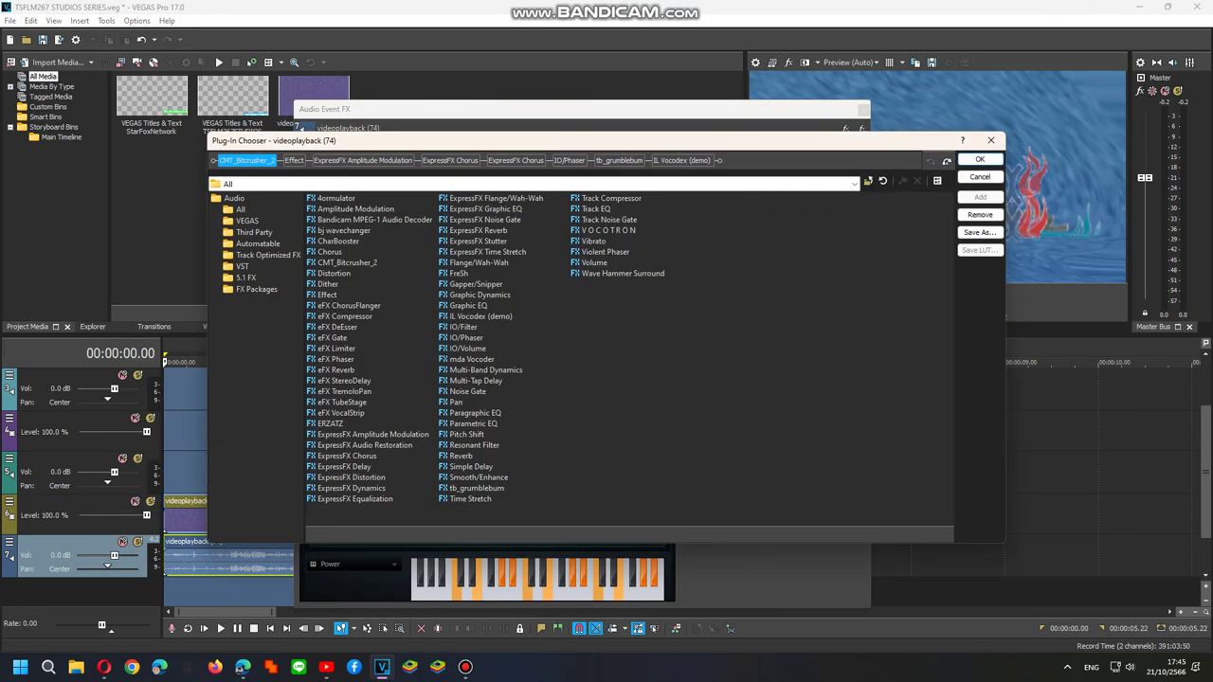
click(257, 289)
click(980, 232)
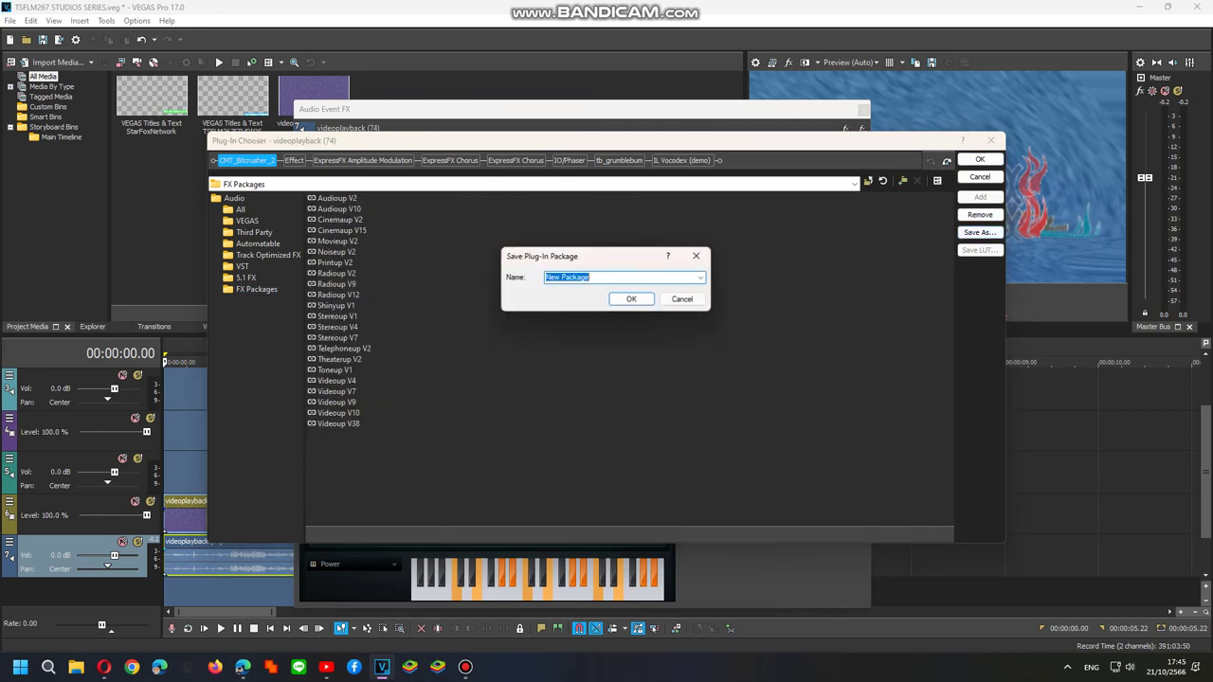
text(Logoup V9)
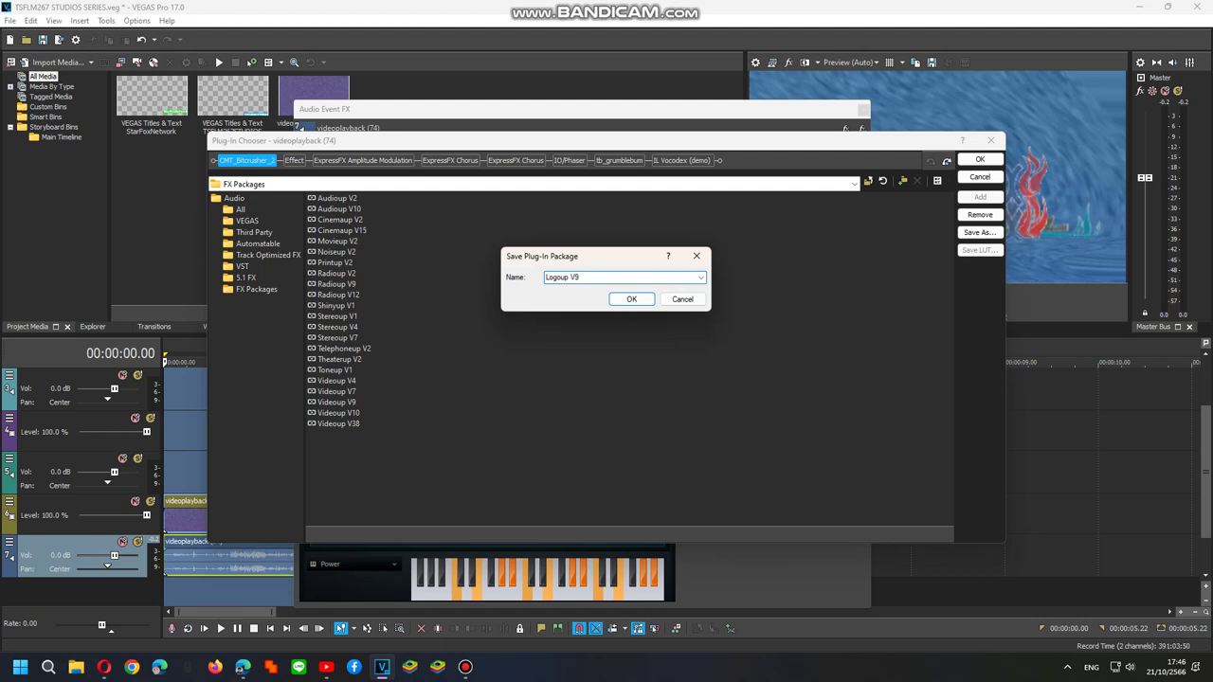
key(Return)
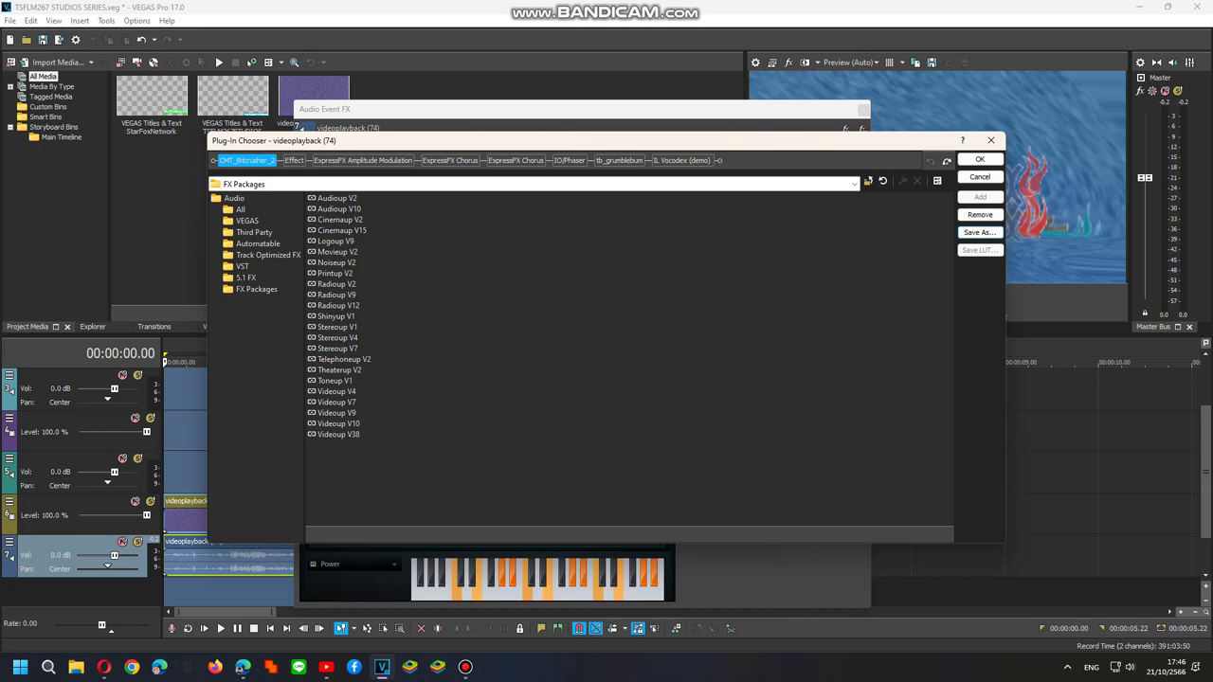
click(979, 160)
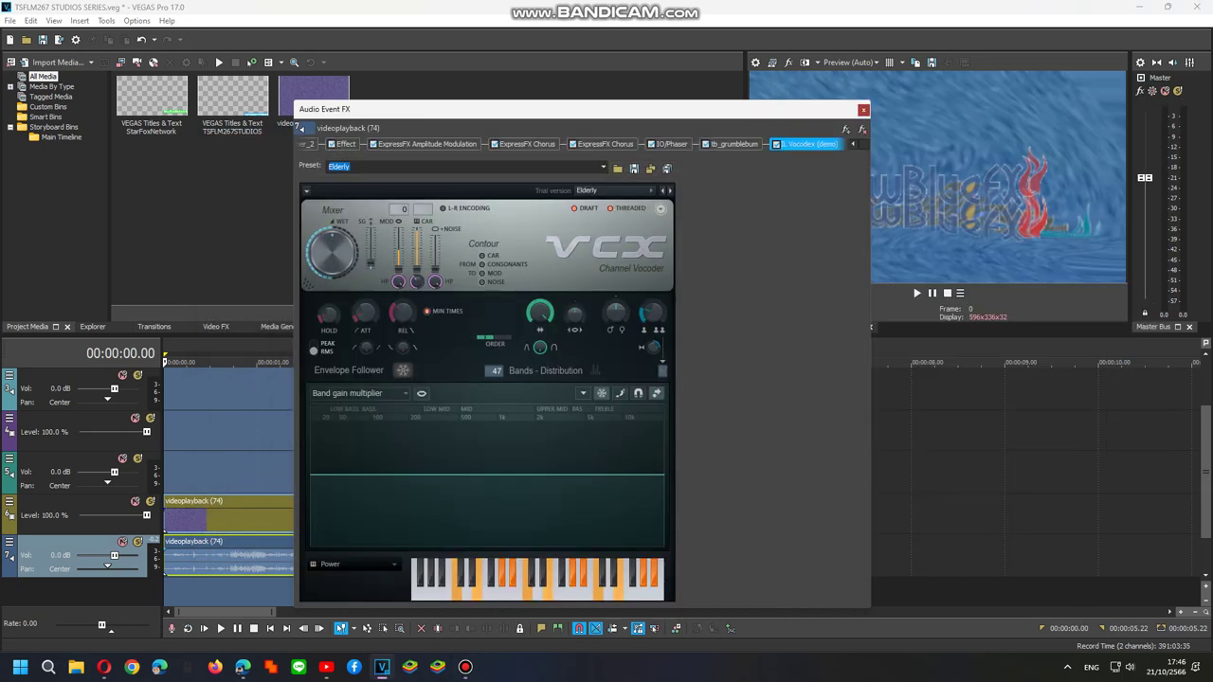
click(862, 109)
Play the project from the start and open the render settings for it.
key(space)
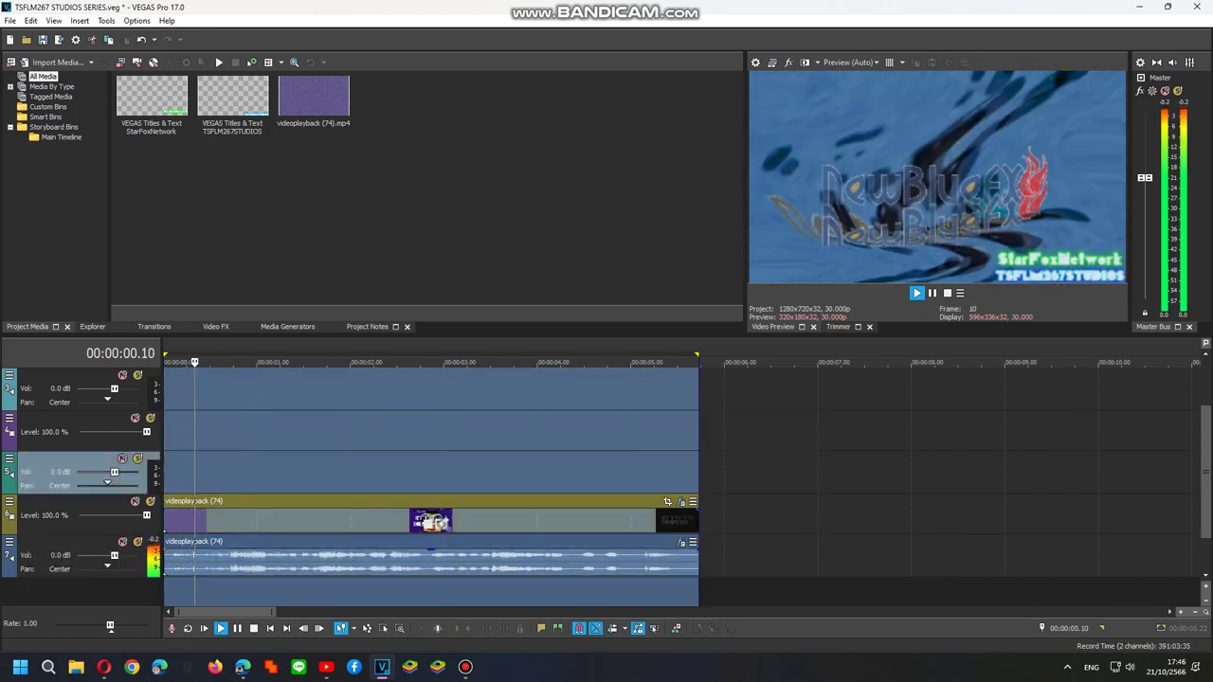
scroll(686, 483, up, 2)
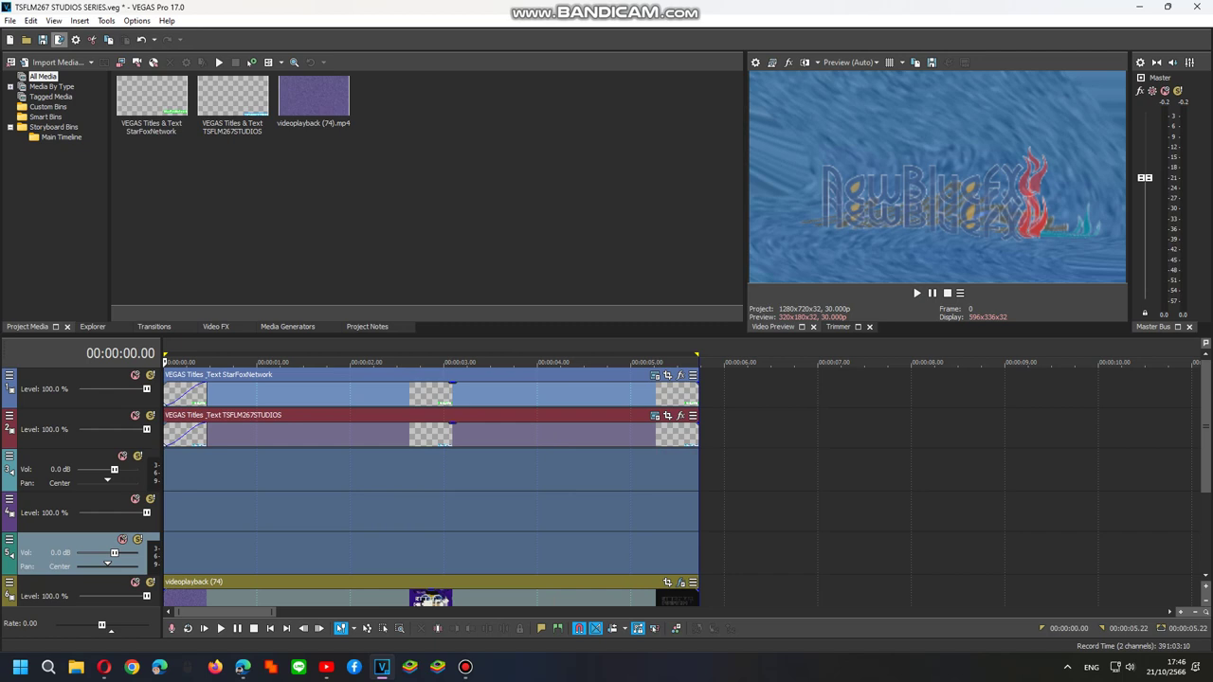
click(59, 40)
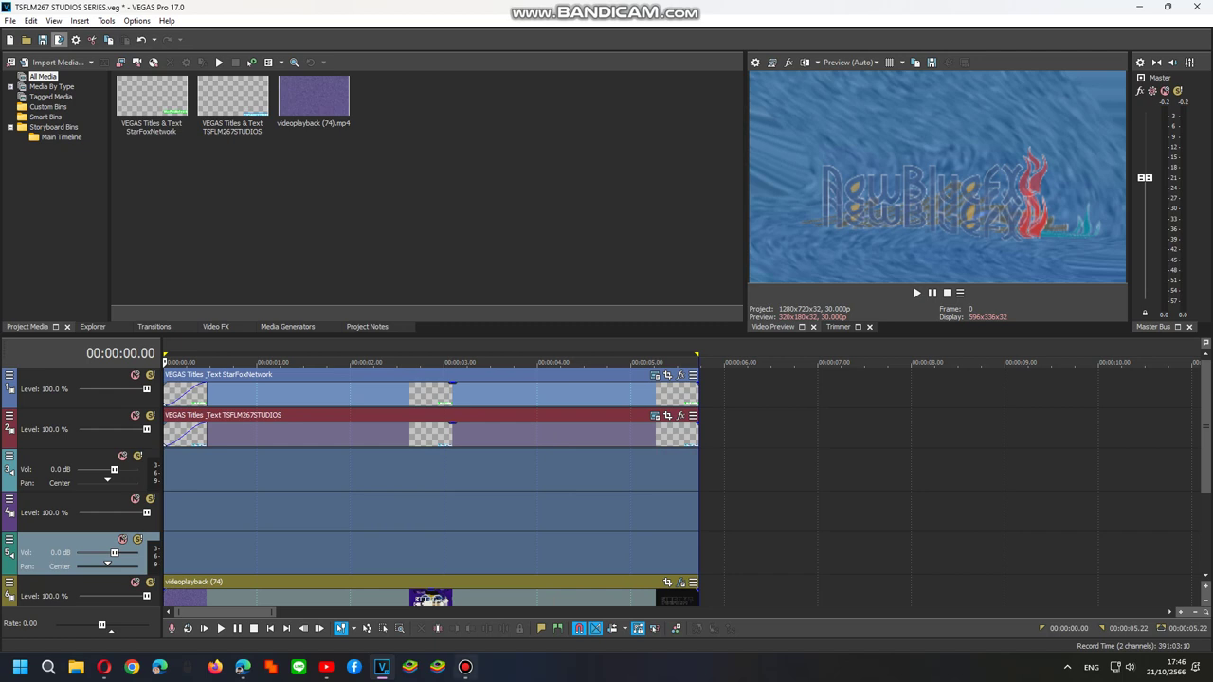